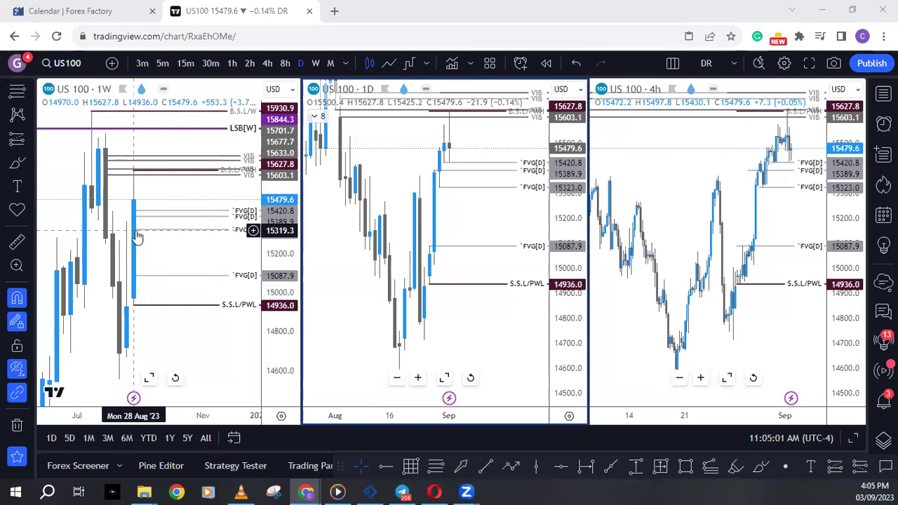
- Switch to the Forex Factory calendar and review the economic events for the week of Sep 3 – Sep 9
{"action": "left_click", "coordinate": [121, 12]}
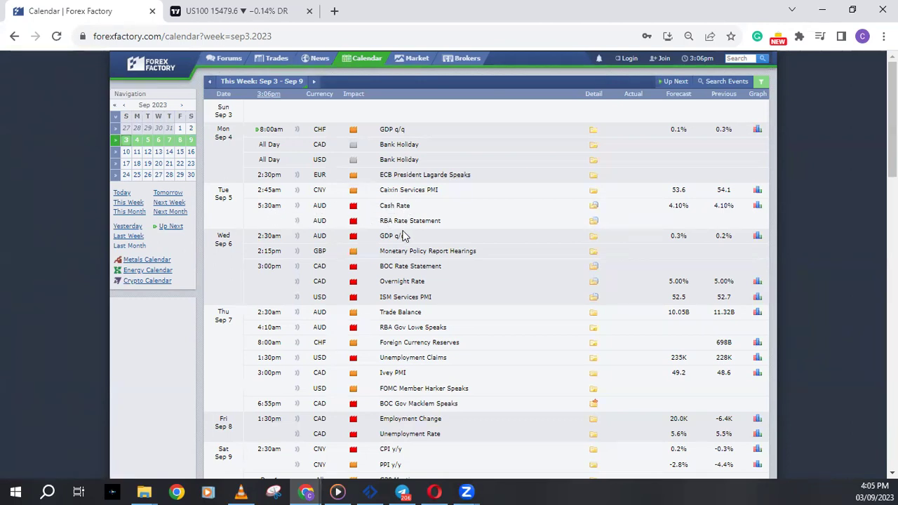
{"action": "scroll", "coordinate": [403, 236], "scroll_direction": "down", "scroll_amount": 1}
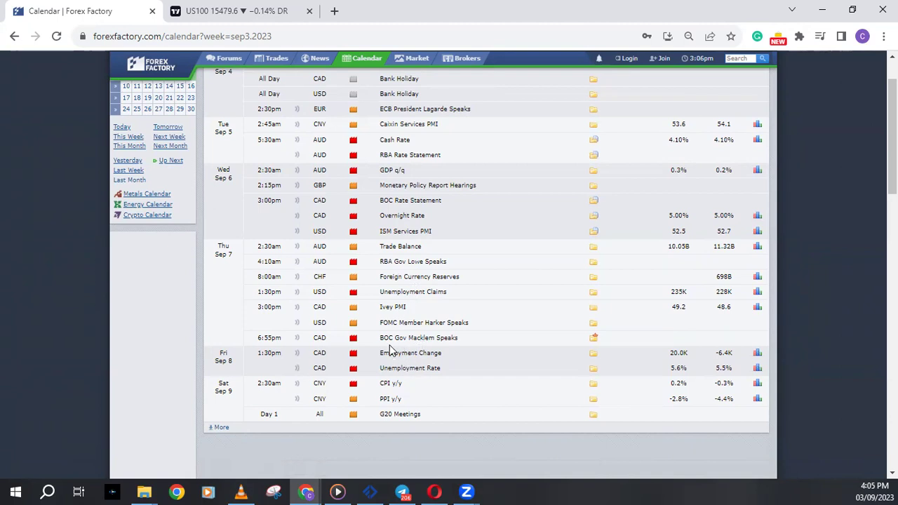
{"action": "scroll", "coordinate": [397, 355], "scroll_direction": "up", "scroll_amount": 1}
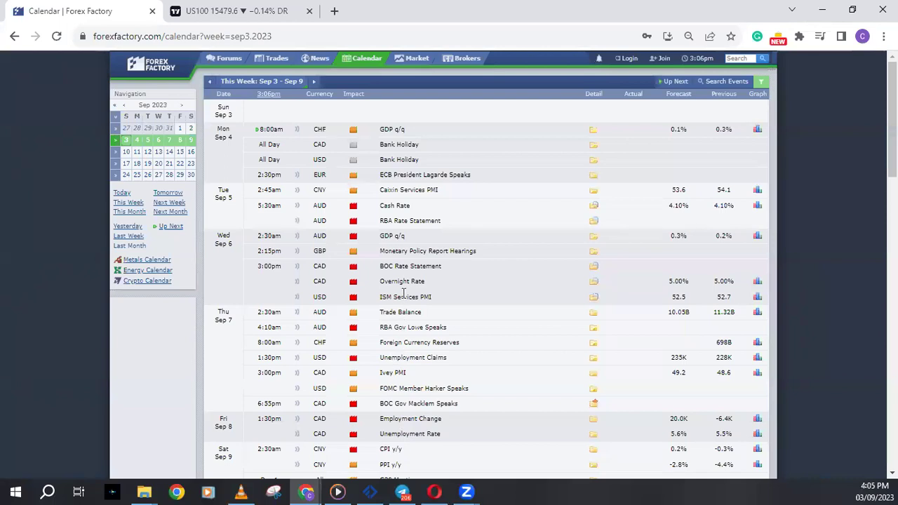
- Return to the TradingView layout and maximize the US100 weekly chart to examine its marked price levels
{"action": "left_click", "coordinate": [241, 12]}
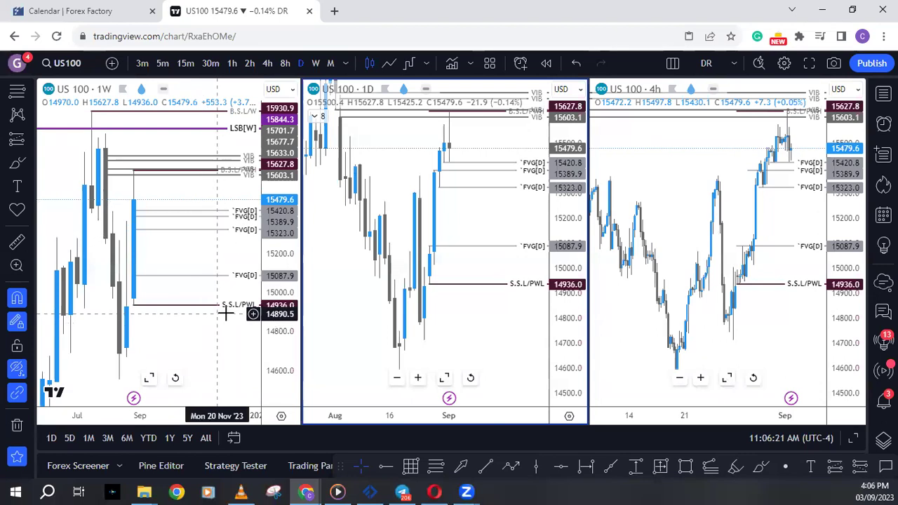
{"action": "left_click", "coordinate": [148, 378]}
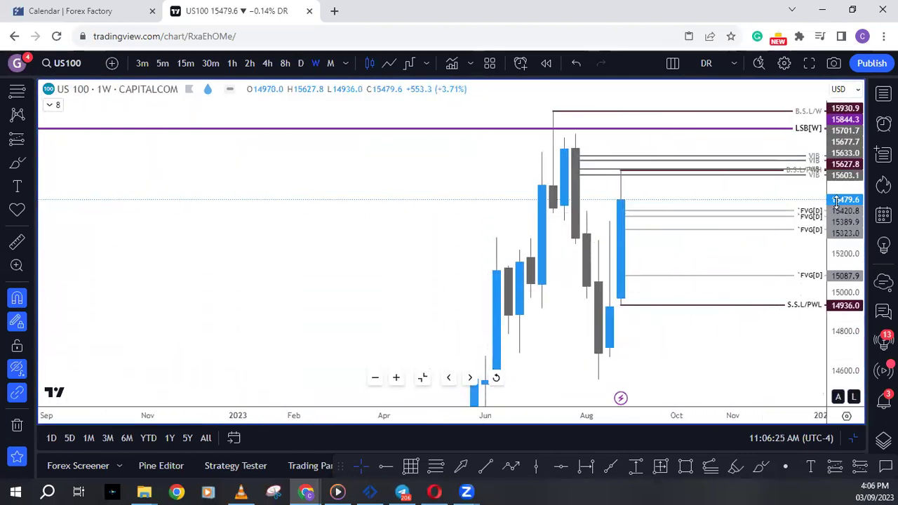
{"action": "left_click_drag", "start_coordinate": [801, 220], "coordinate": [801, 322]}
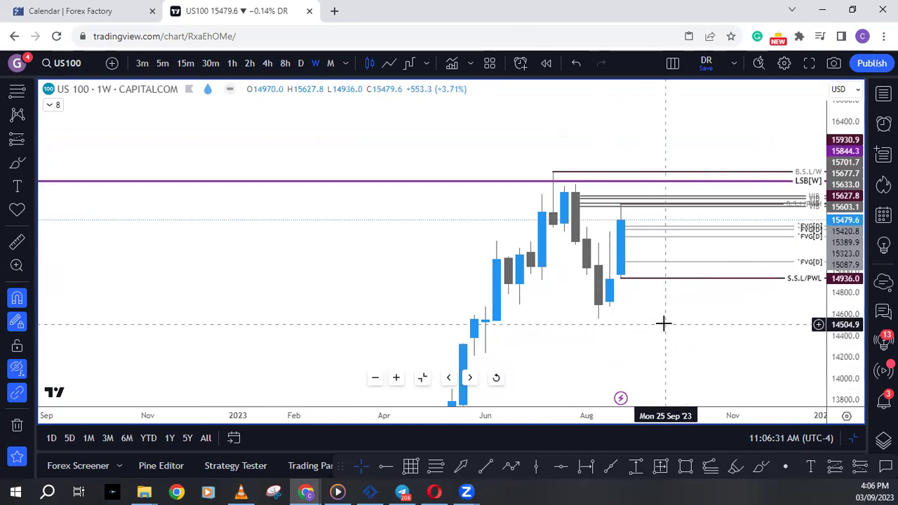
- Switch the US100 chart to the daily timeframe and examine the latest candles against the FVG and VIB levels
{"action": "left_click", "coordinate": [300, 63]}
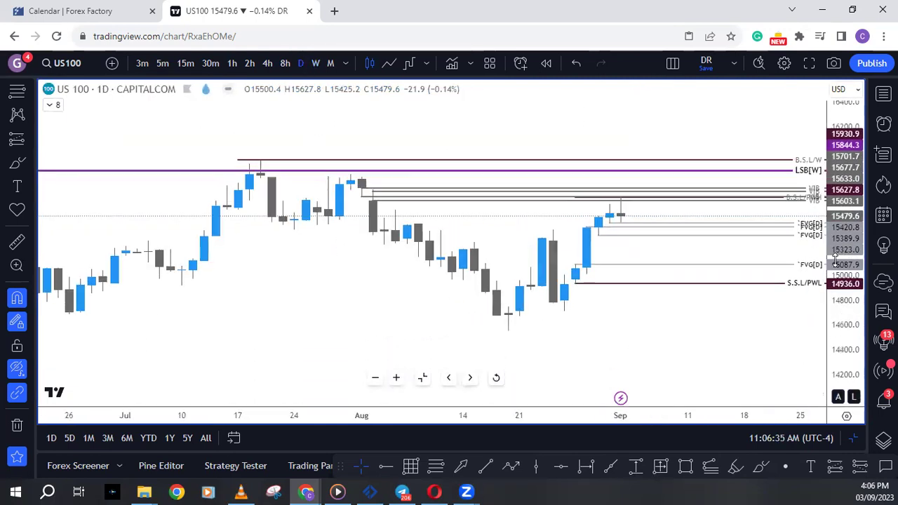
{"action": "left_click_drag", "start_coordinate": [835, 260], "coordinate": [836, 141]}
{"action": "left_click_drag", "start_coordinate": [533, 198], "coordinate": [521, 237]}
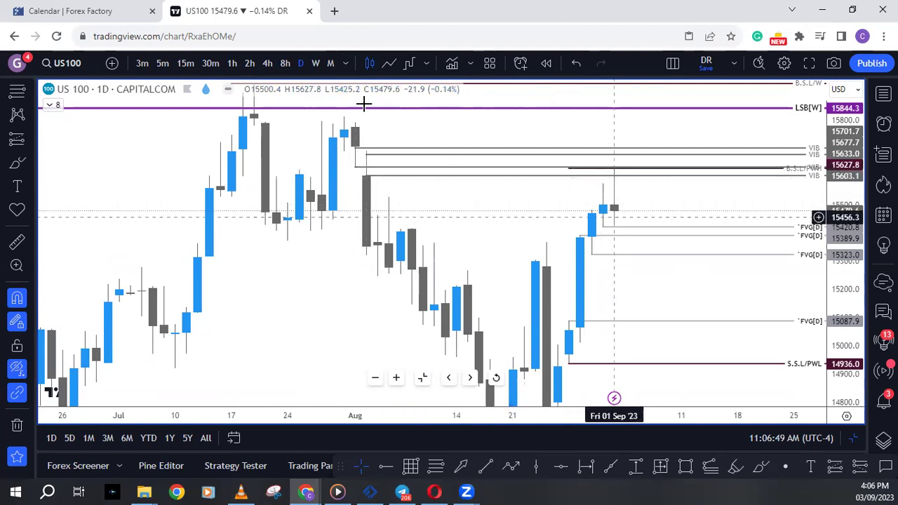
- Set the US100 chart to the 4-hour timeframe and inspect the price action around Sep 1
{"action": "left_click", "coordinate": [267, 63]}
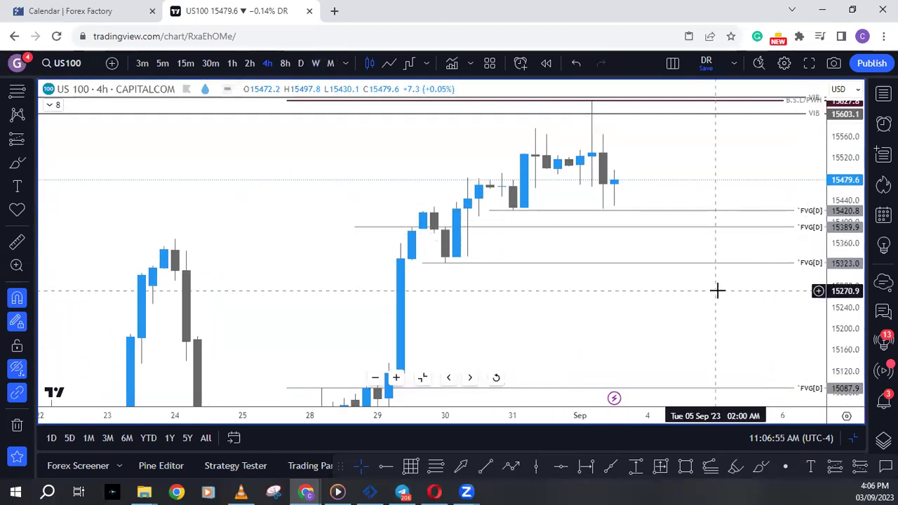
{"action": "scroll", "coordinate": [718, 290], "scroll_direction": "down", "scroll_amount": 2}
{"action": "scroll", "coordinate": [718, 290], "scroll_direction": "up", "scroll_amount": 2}
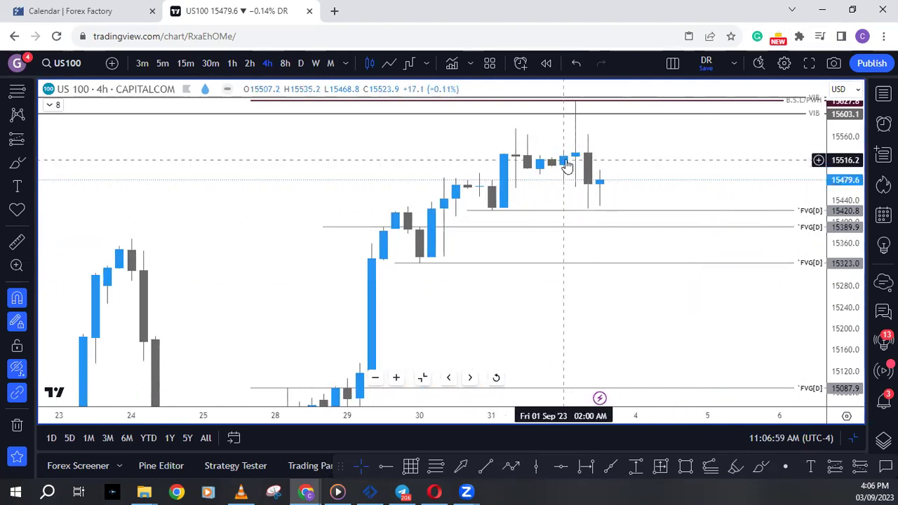
- Examine the late August and Sep 1 price action of US100 on the 1-hour and 15-minute timeframes
{"action": "left_click", "coordinate": [230, 63]}
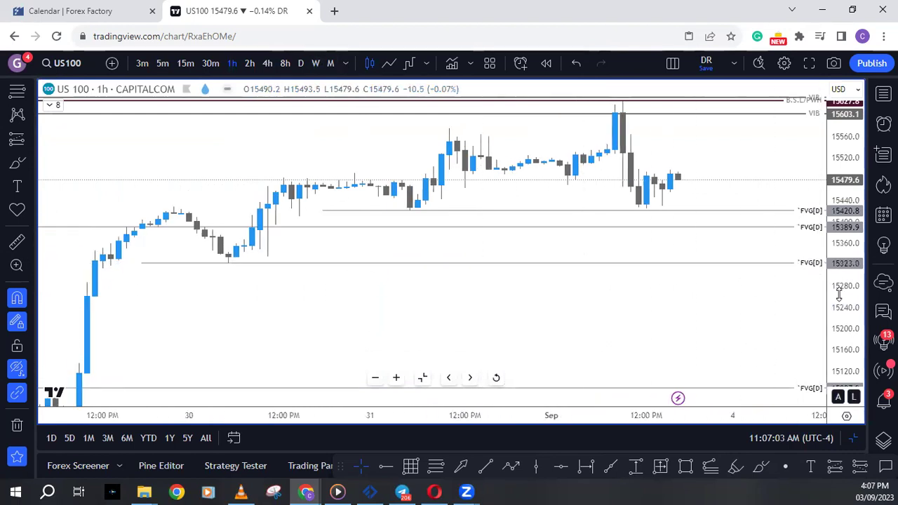
{"action": "left_click_drag", "start_coordinate": [846, 266], "coordinate": [845, 231]}
{"action": "left_click_drag", "start_coordinate": [743, 132], "coordinate": [704, 257]}
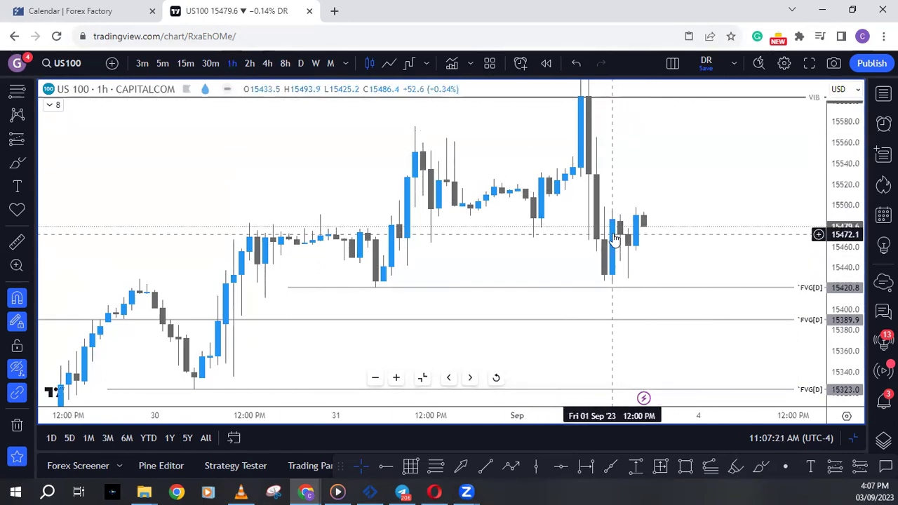
{"action": "left_click", "coordinate": [186, 64]}
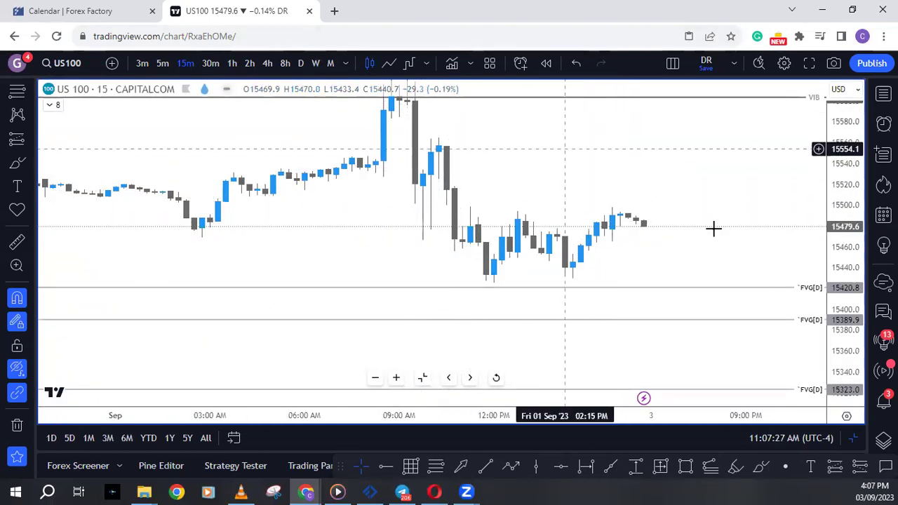
{"action": "scroll", "coordinate": [622, 215], "scroll_direction": "down", "scroll_amount": 5}
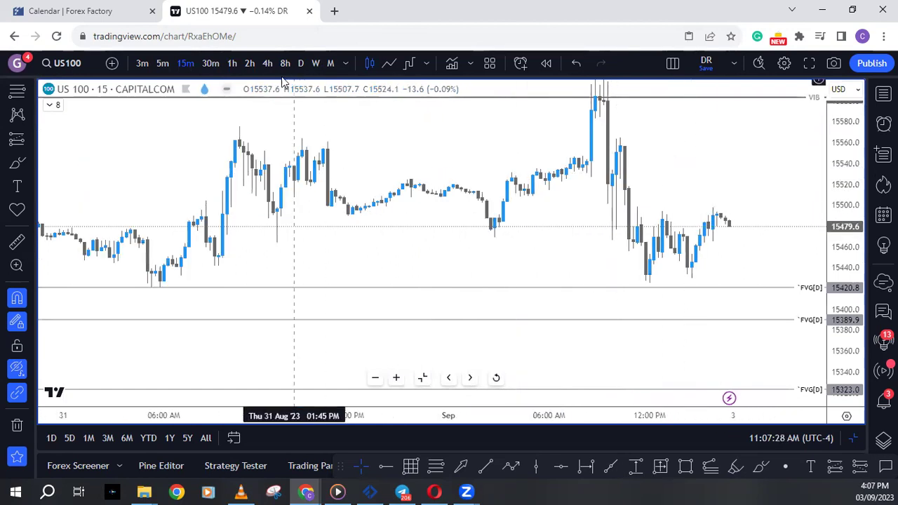
- Review the daily FVG levels below the US100 price on the 1-hour timeframe and again on the daily timeframe
{"action": "left_click", "coordinate": [232, 63]}
{"action": "left_click_drag", "start_coordinate": [750, 264], "coordinate": [654, 263]}
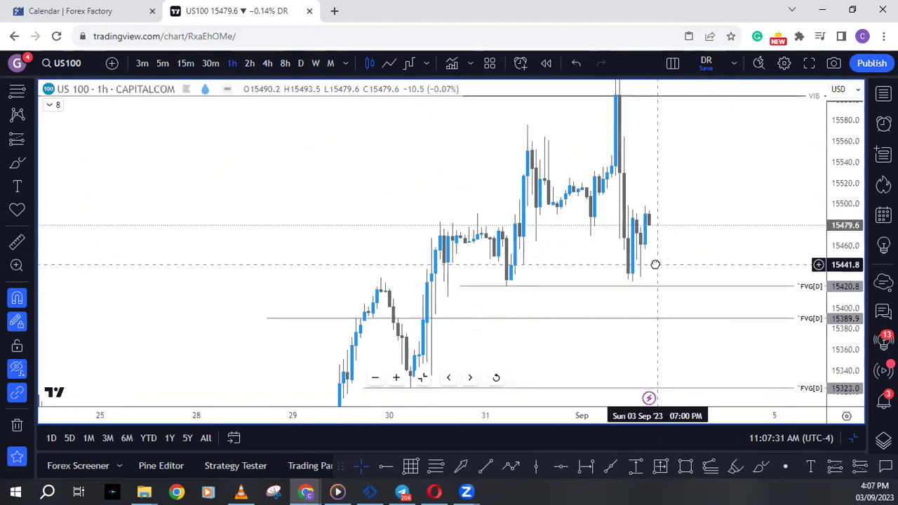
{"action": "left_click_drag", "start_coordinate": [692, 345], "coordinate": [659, 294]}
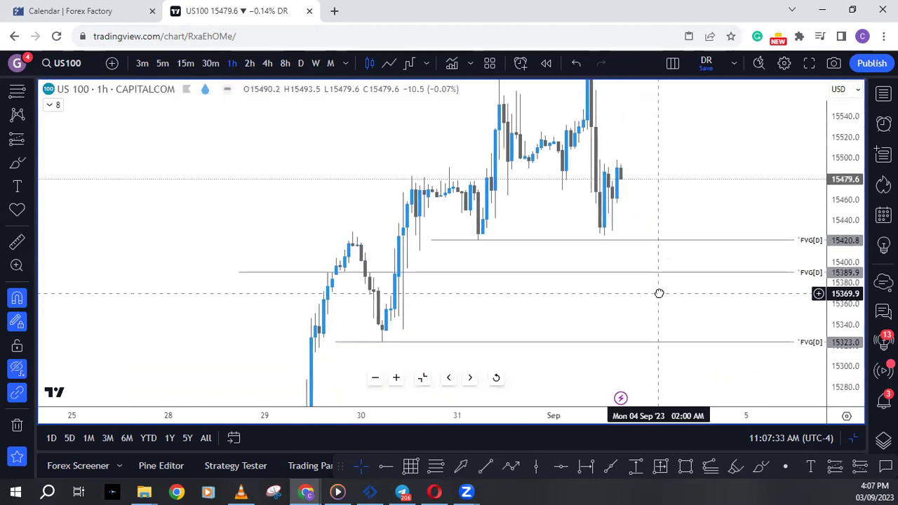
{"action": "left_click", "coordinate": [300, 63]}
{"action": "scroll", "coordinate": [671, 313], "scroll_direction": "up", "scroll_amount": 3}
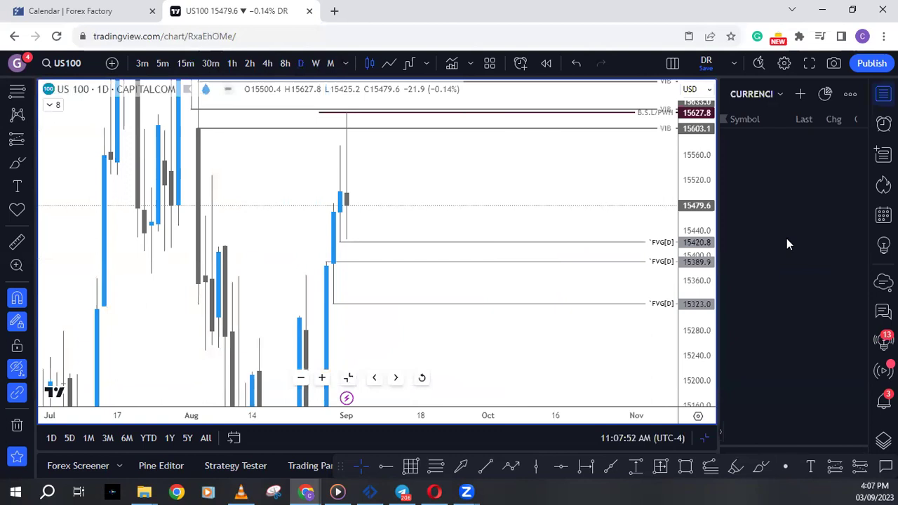
- Load the U.S. Dollar Index (DXY) from the watchlist and examine its daily candles against the marked liquidity and FVG levels
{"action": "left_click", "coordinate": [765, 264]}
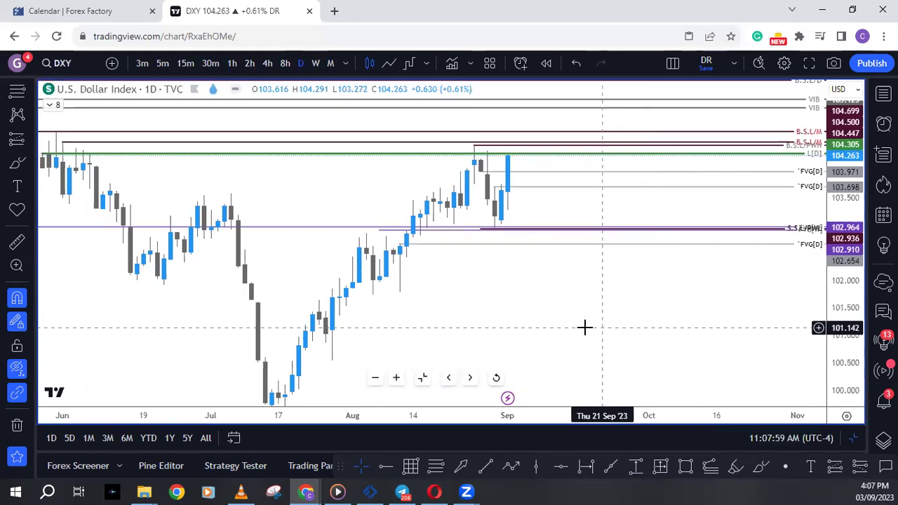
{"action": "scroll", "coordinate": [572, 321], "scroll_direction": "down", "scroll_amount": 4}
{"action": "left_click_drag", "start_coordinate": [826, 316], "coordinate": [437, 247]}
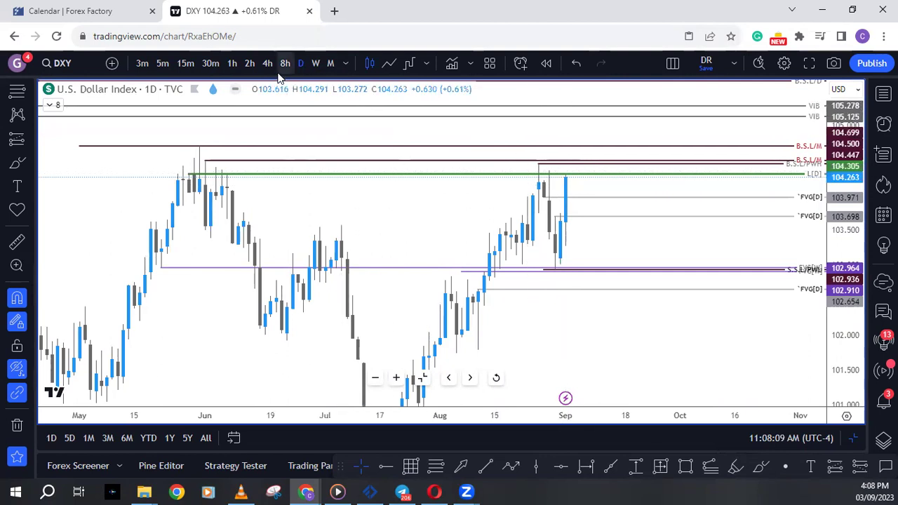
{"action": "scroll", "coordinate": [831, 260], "scroll_direction": "up", "scroll_amount": 2}
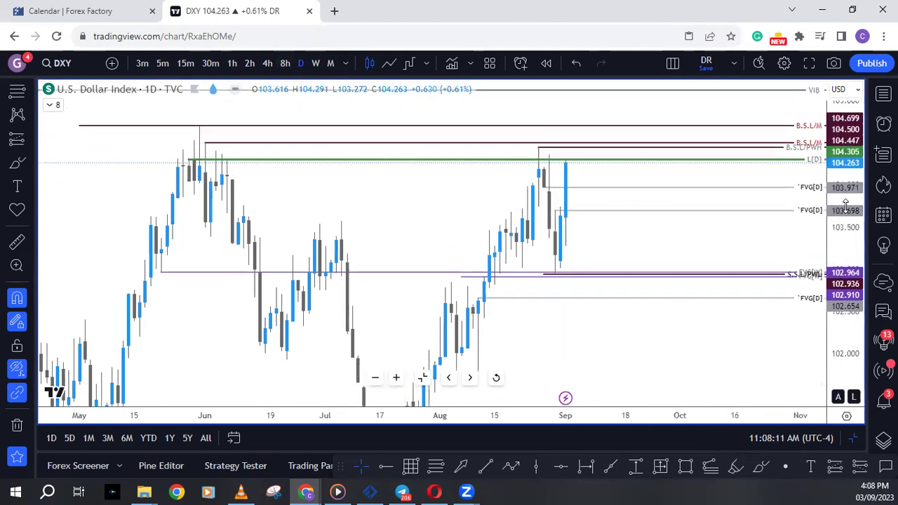
{"action": "scroll", "coordinate": [730, 272], "scroll_direction": "up", "scroll_amount": 2}
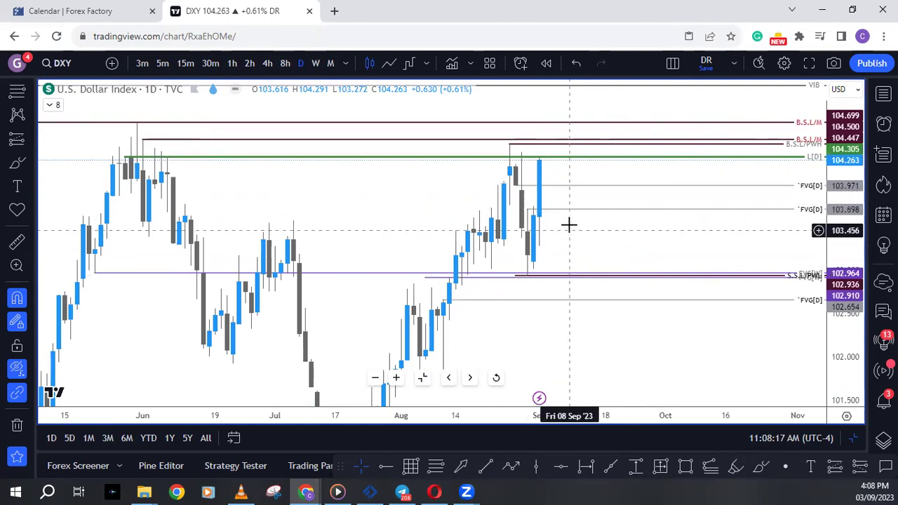
- Switch the DXY chart to the 1-hour timeframe and examine the late August rally and the FVG levels below price
{"action": "left_click", "coordinate": [232, 63]}
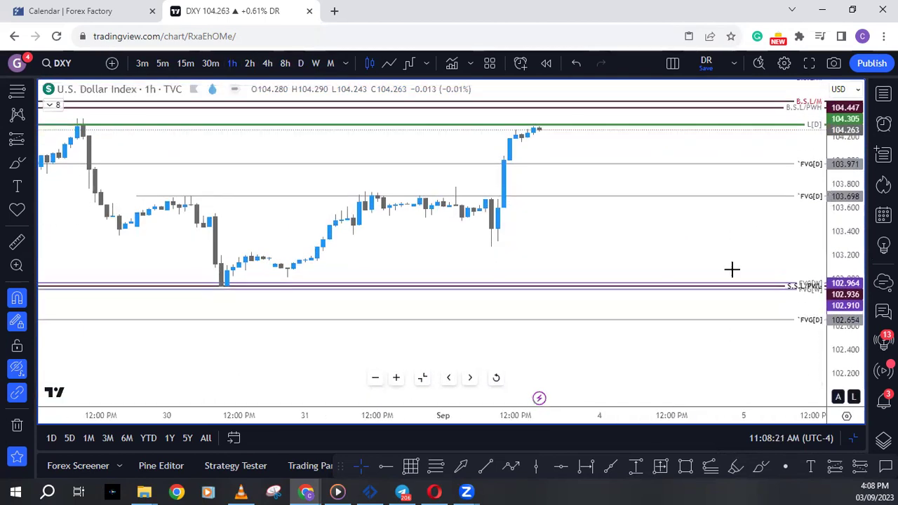
{"action": "scroll", "coordinate": [723, 271], "scroll_direction": "down", "scroll_amount": 4}
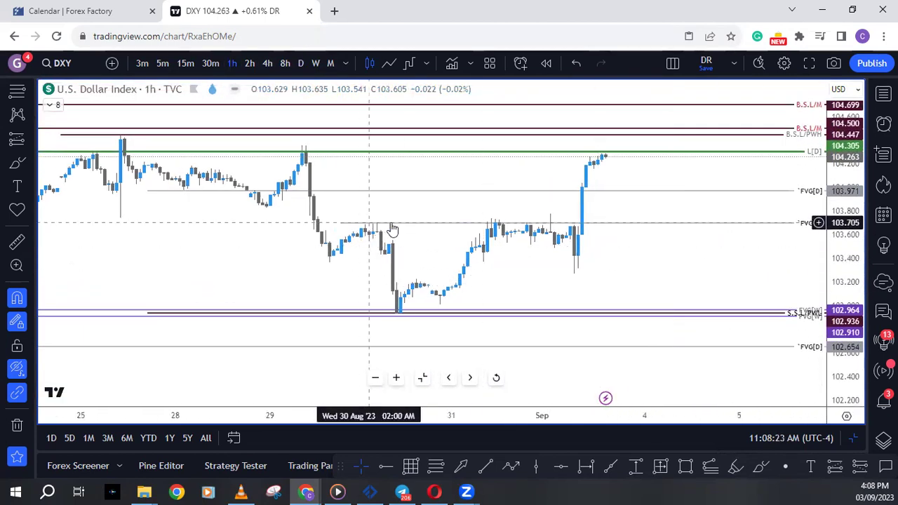
{"action": "left_click_drag", "start_coordinate": [530, 231], "coordinate": [496, 235]}
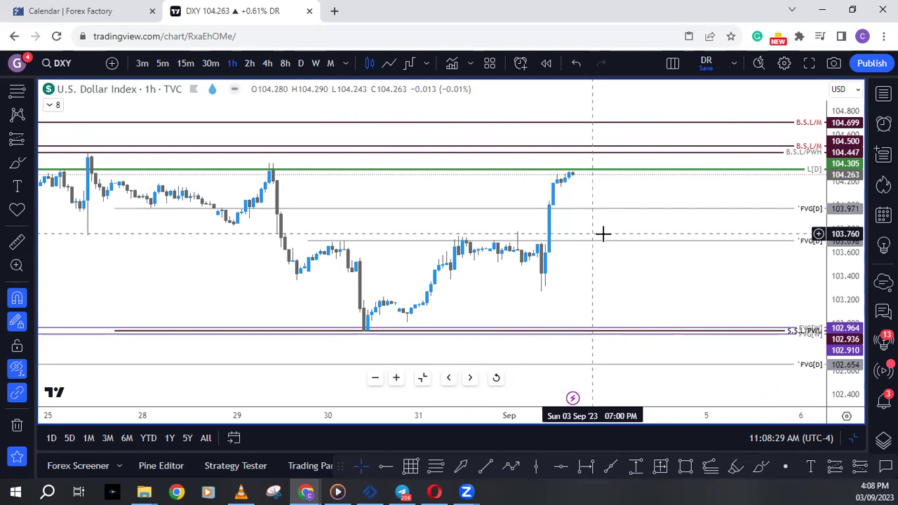
{"action": "scroll", "coordinate": [616, 211], "scroll_direction": "down", "scroll_amount": 2}
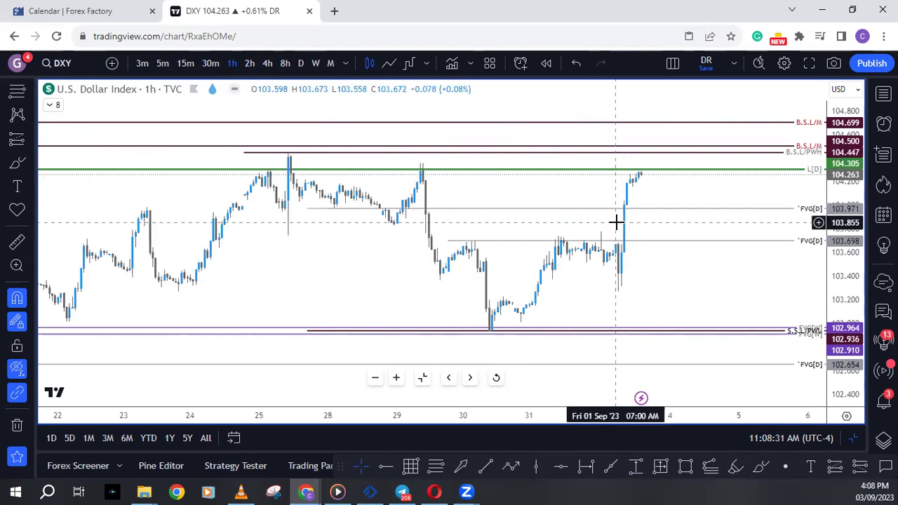
{"action": "left_click_drag", "start_coordinate": [668, 192], "coordinate": [598, 201]}
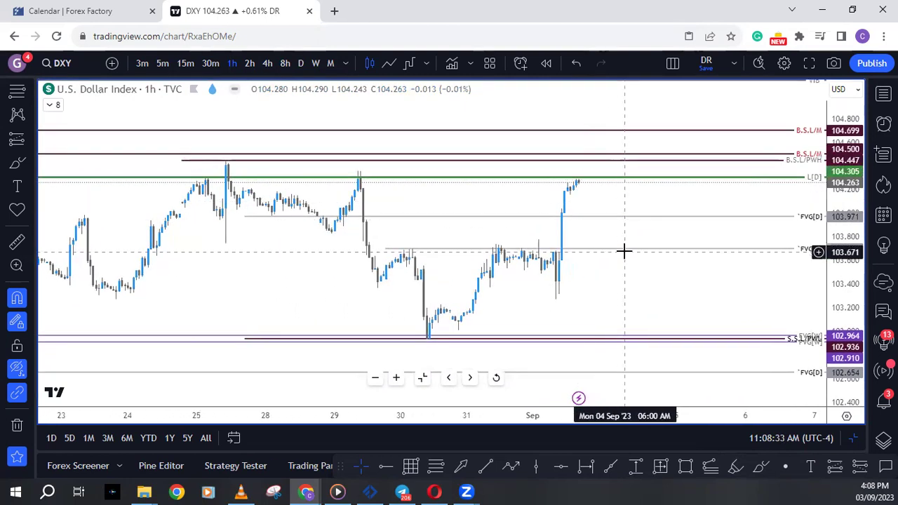
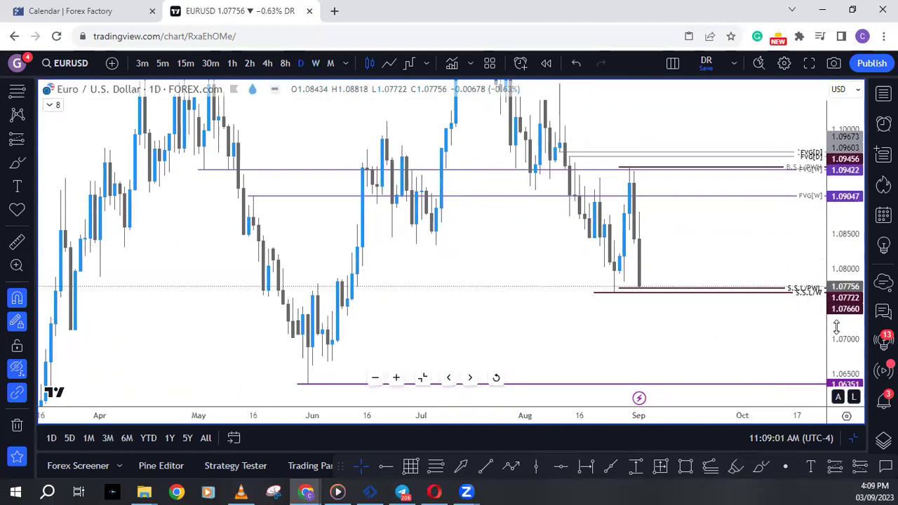
- Inspect the EURUSD daily chart, restore the multi-chart layout and maximize the EURUSD 4-hour chart
{"action": "scroll", "coordinate": [837, 327], "scroll_direction": "up", "scroll_amount": 2}
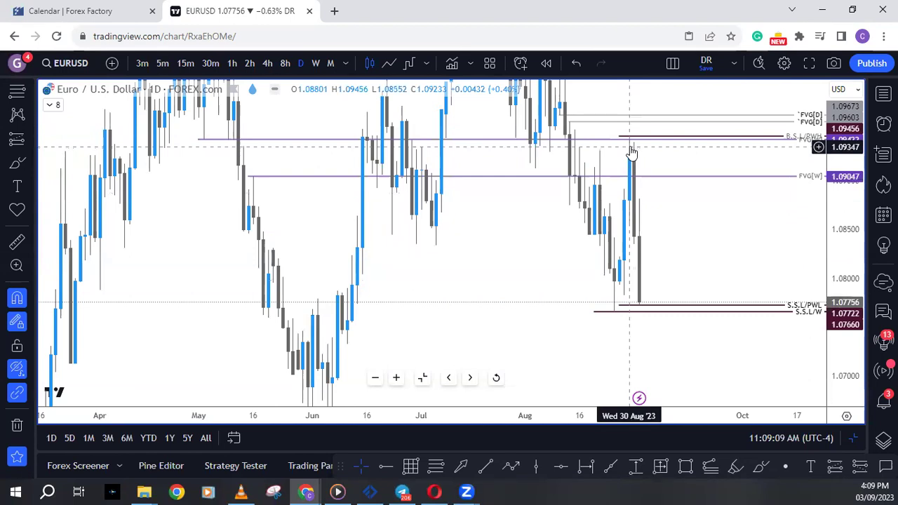
{"action": "left_click", "coordinate": [420, 380]}
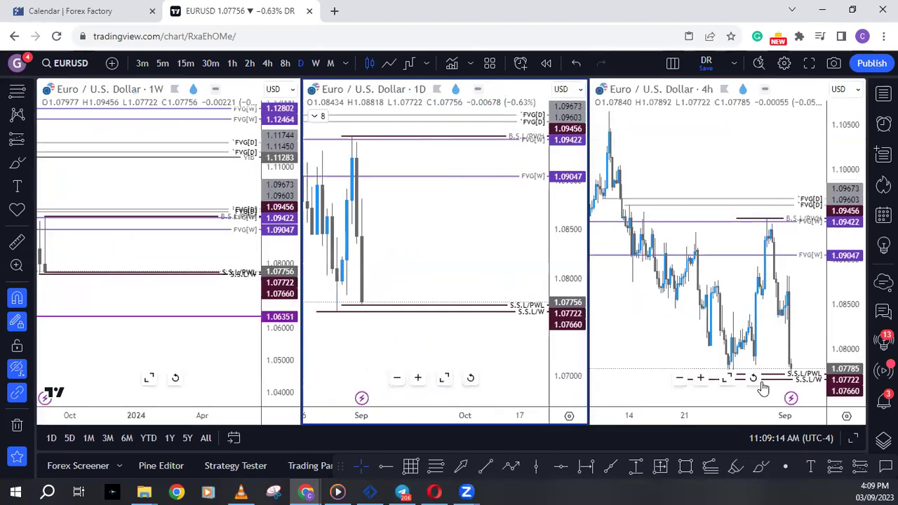
{"action": "left_click", "coordinate": [727, 377]}
{"action": "left_click_drag", "start_coordinate": [666, 353], "coordinate": [411, 301]}
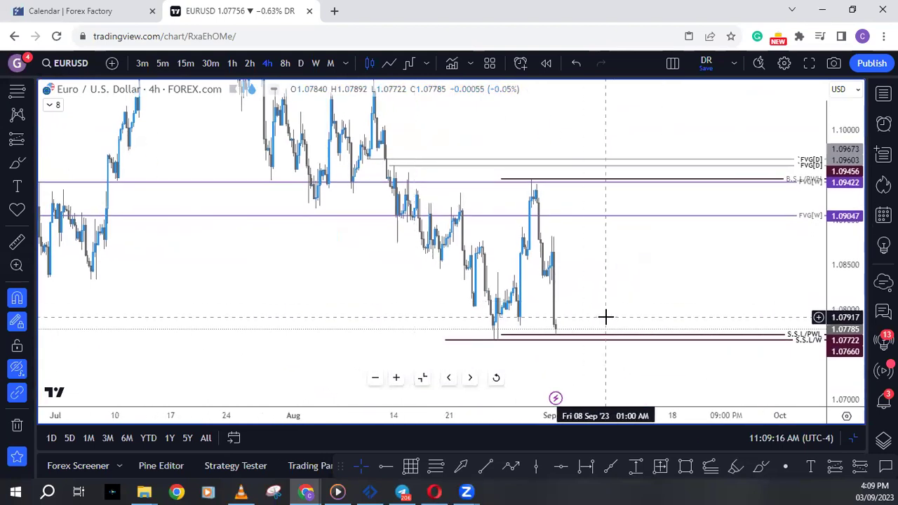
- Examine the EURUSD 4-hour price action between the weekly FVG levels and the S.S.L/PWL and S.S.L/W lows
{"action": "left_click_drag", "start_coordinate": [835, 345], "coordinate": [834, 329]}
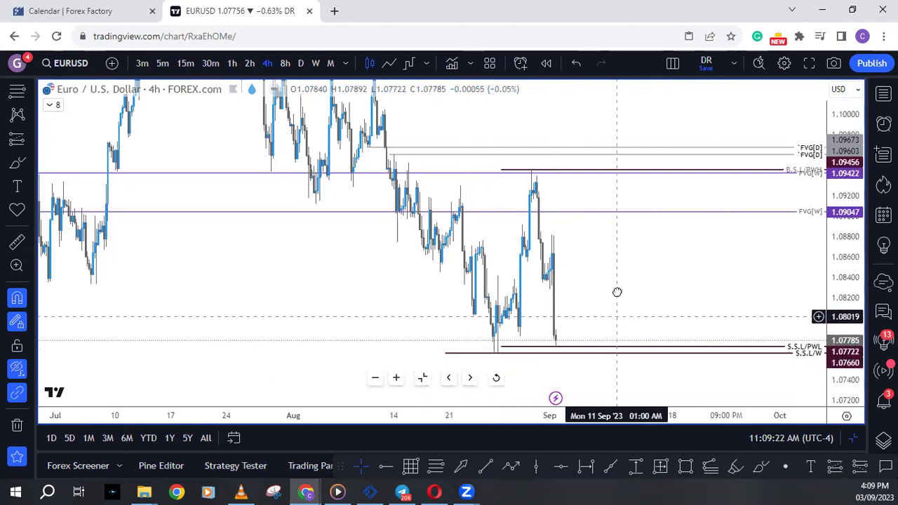
{"action": "left_click_drag", "start_coordinate": [570, 331], "coordinate": [570, 311]}
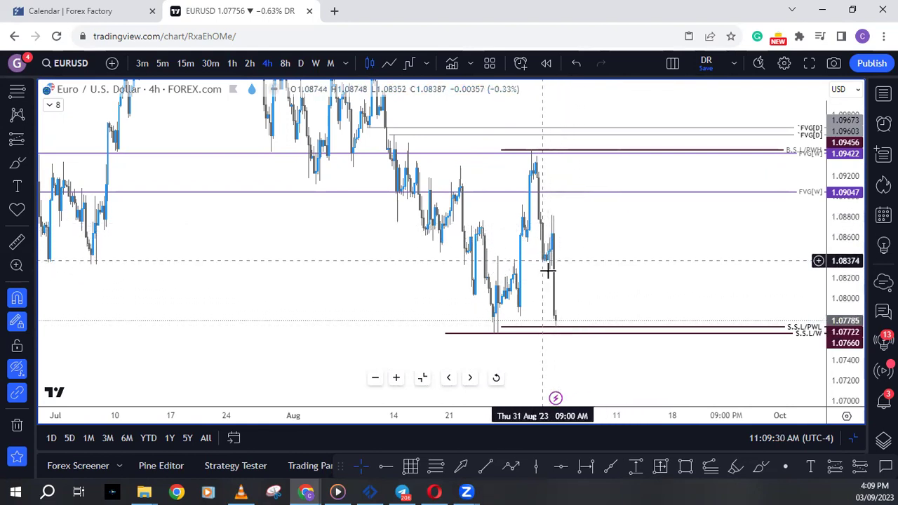
{"action": "key", "text": "Left"}
{"action": "key", "text": "Left"}
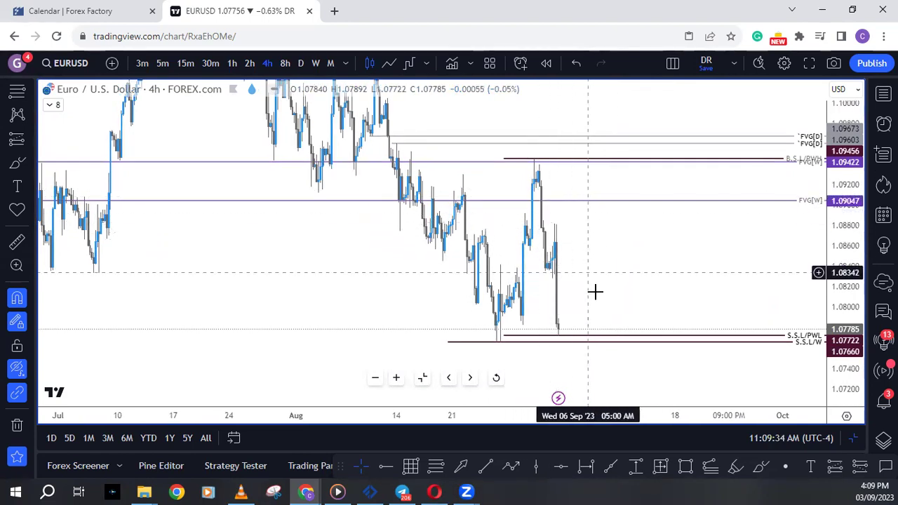
{"action": "key", "text": "Right"}
{"action": "key", "text": "Right"}
{"action": "key", "text": "Right"}
{"action": "key", "text": "Right"}
{"action": "key", "text": "Right"}
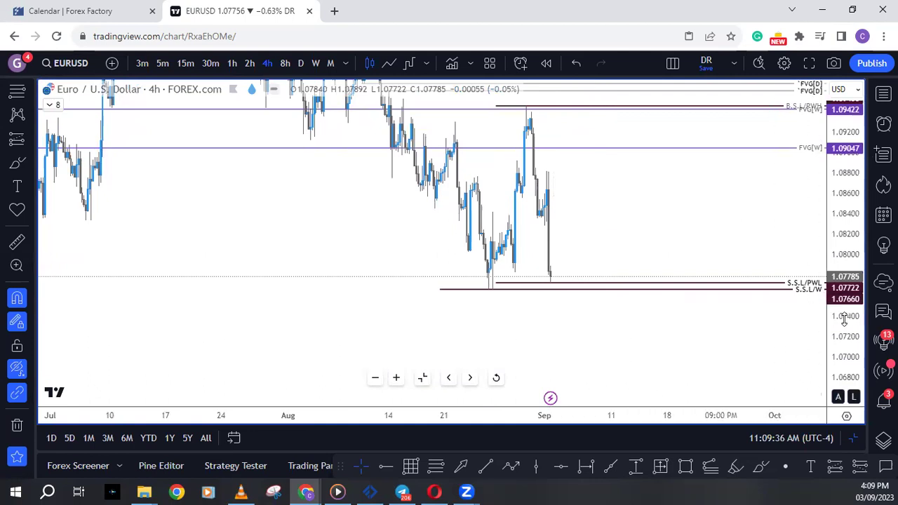
{"action": "left_click_drag", "start_coordinate": [842, 310], "coordinate": [843, 299]}
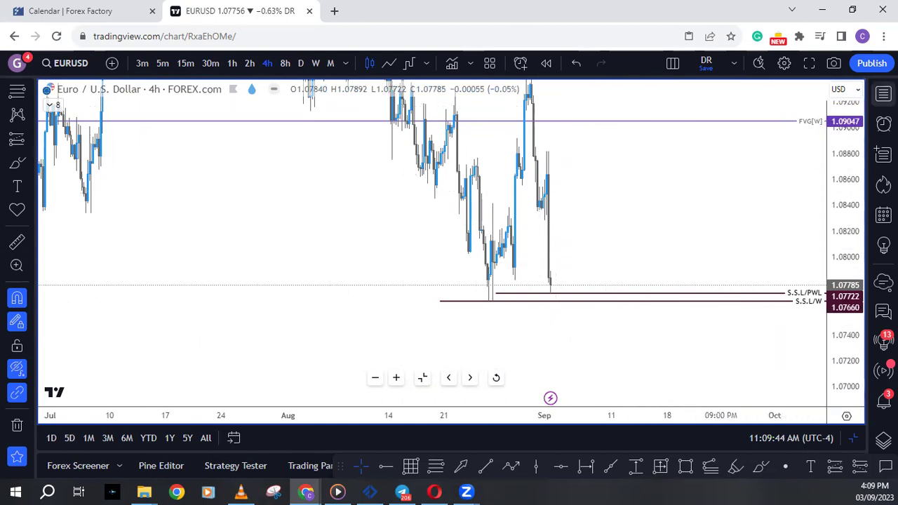
- Load GBPUSD from the watchlist and view its 4-hour candles against the marked liquidity and FVG levels
{"action": "left_click", "coordinate": [884, 93]}
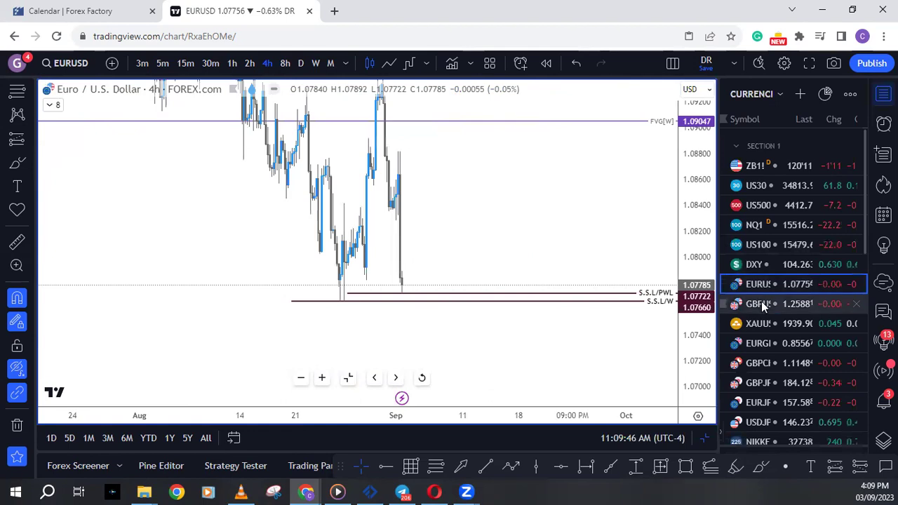
{"action": "left_click", "coordinate": [761, 304]}
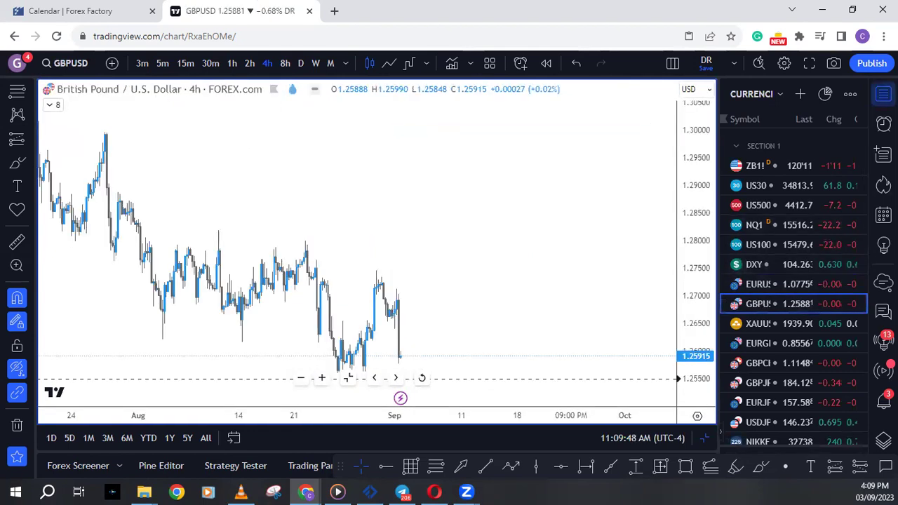
{"action": "key", "text": "Escape"}
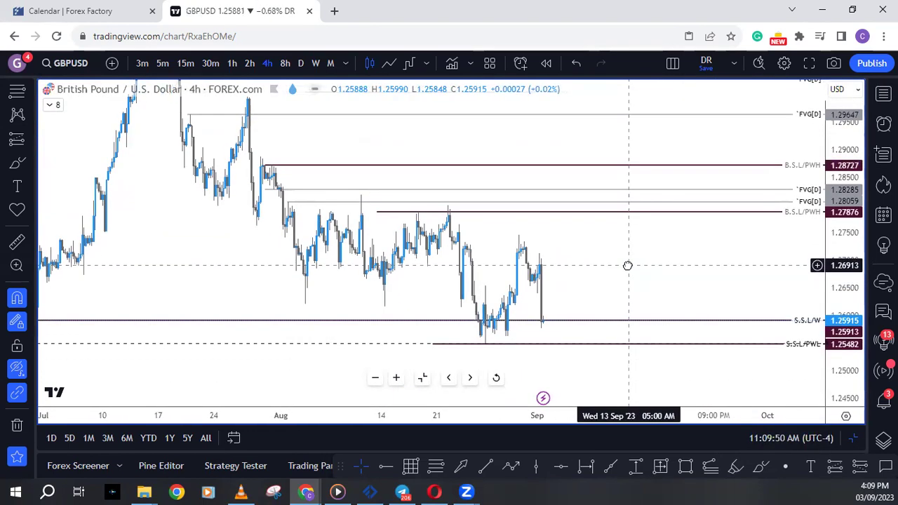
{"action": "scroll", "coordinate": [639, 288], "scroll_direction": "down", "scroll_amount": 1}
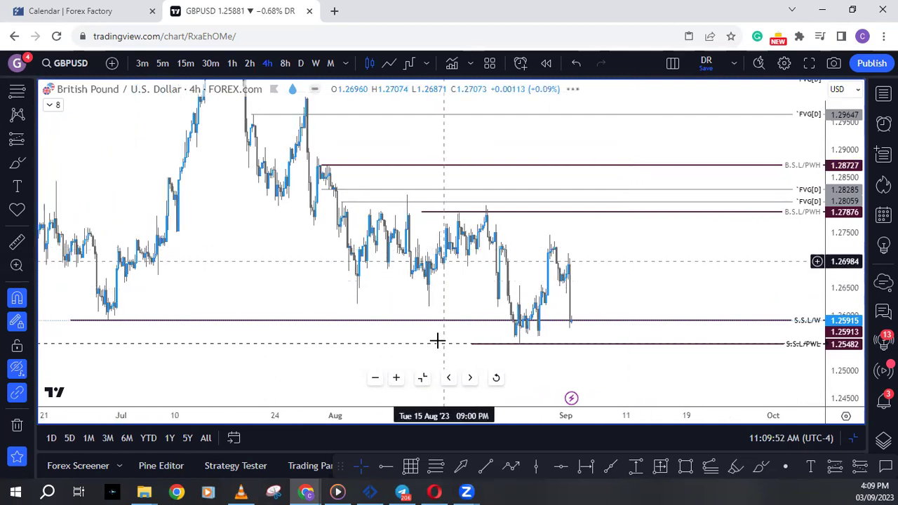
- Restore the multi-chart layout, maximize the GBPUSD weekly chart and examine price around the S.S.L/W and S.S.L/PWL lows
{"action": "key", "text": "alt+Return"}
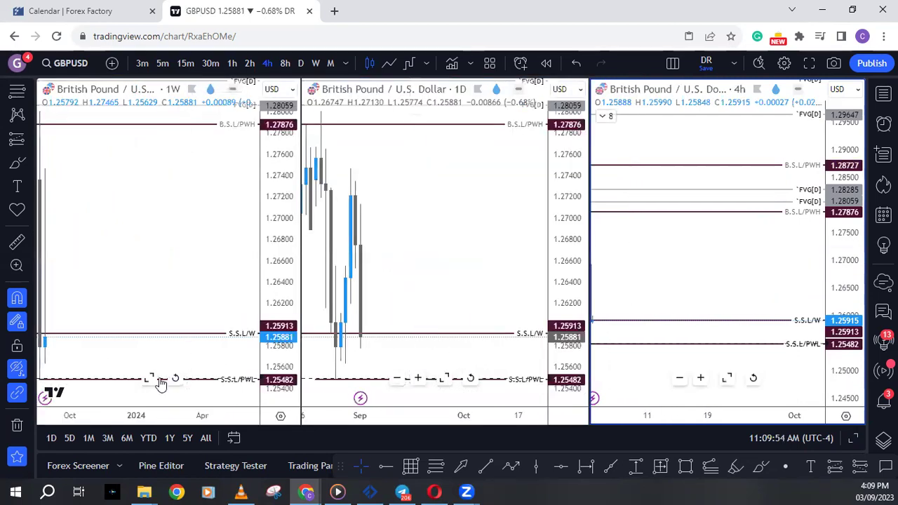
{"action": "left_click", "coordinate": [149, 378]}
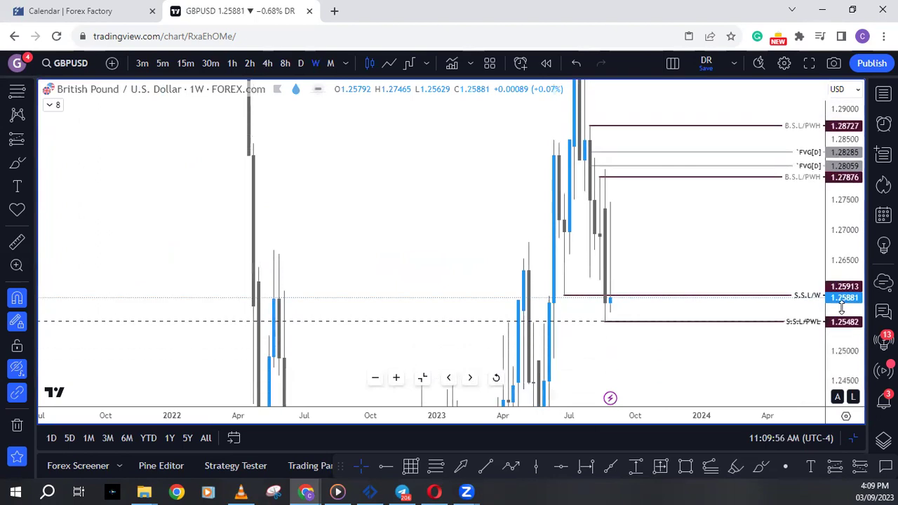
{"action": "scroll", "coordinate": [704, 346], "scroll_direction": "up", "scroll_amount": 3}
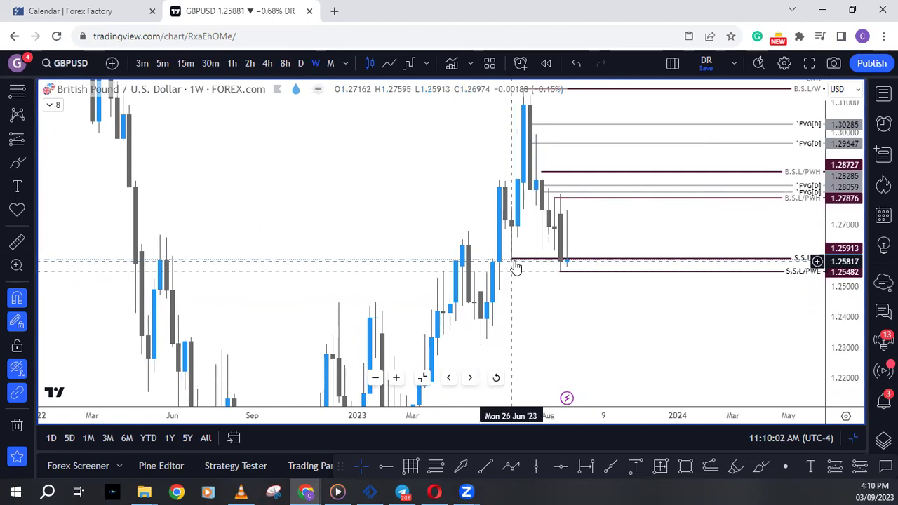
- Switch to the maximized GBPUSD daily chart and examine the candles between the B.S.L/PWH and S.S.L/PWL levels
{"action": "left_click", "coordinate": [423, 378]}
{"action": "left_click", "coordinate": [445, 378]}
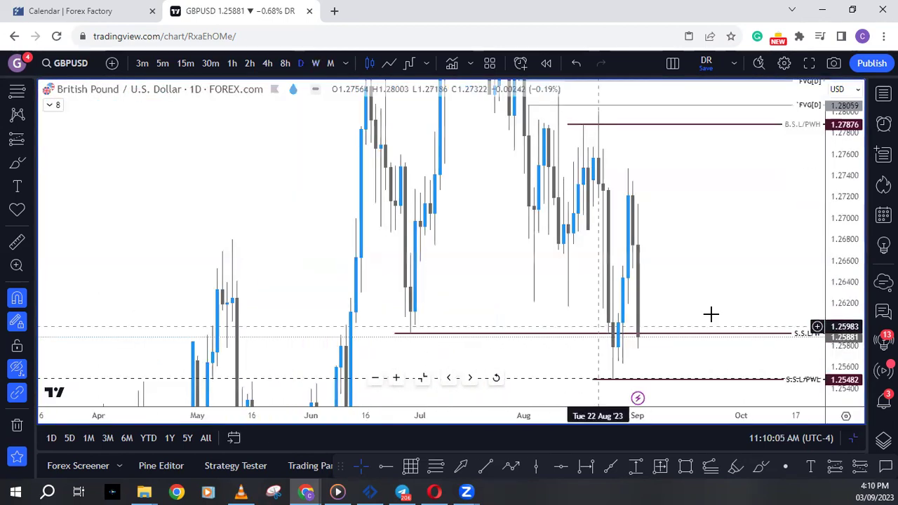
{"action": "left_click_drag", "start_coordinate": [835, 160], "coordinate": [836, 211]}
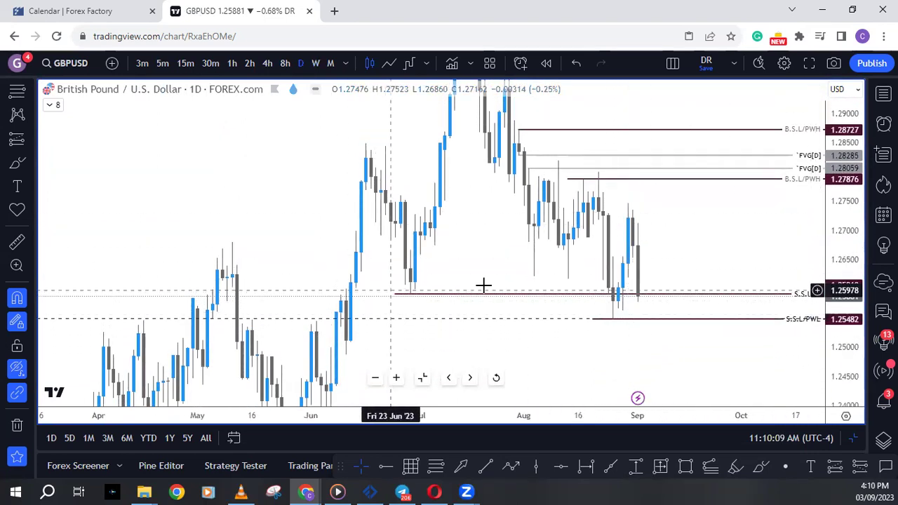
{"action": "left_click_drag", "start_coordinate": [661, 356], "coordinate": [628, 341]}
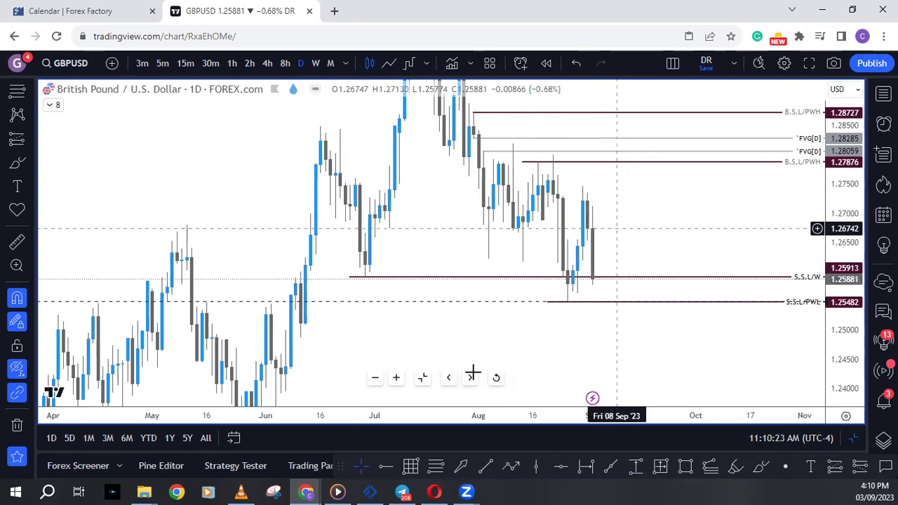
- Maximize the GBPUSD 4-hour chart and examine the August swings below the B.S.L/PWH and daily FVG levels
{"action": "key", "text": "alt+Return"}
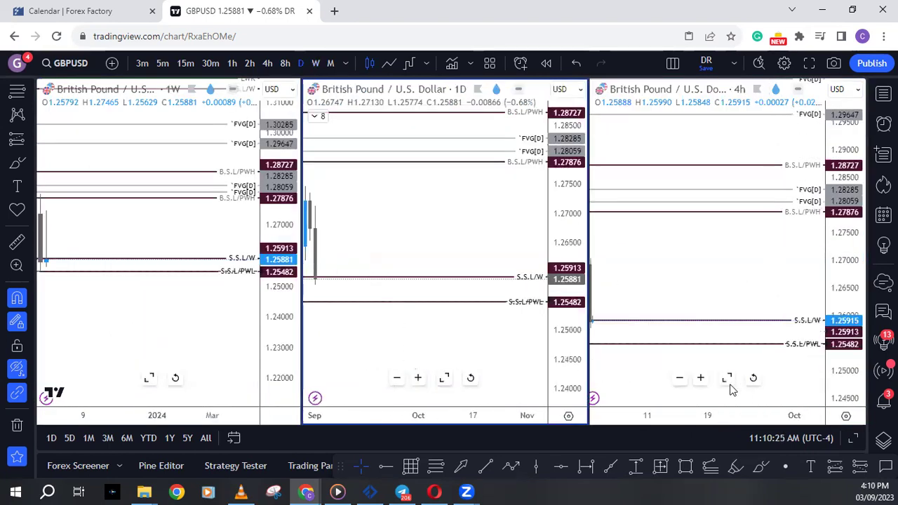
{"action": "left_click", "coordinate": [727, 378]}
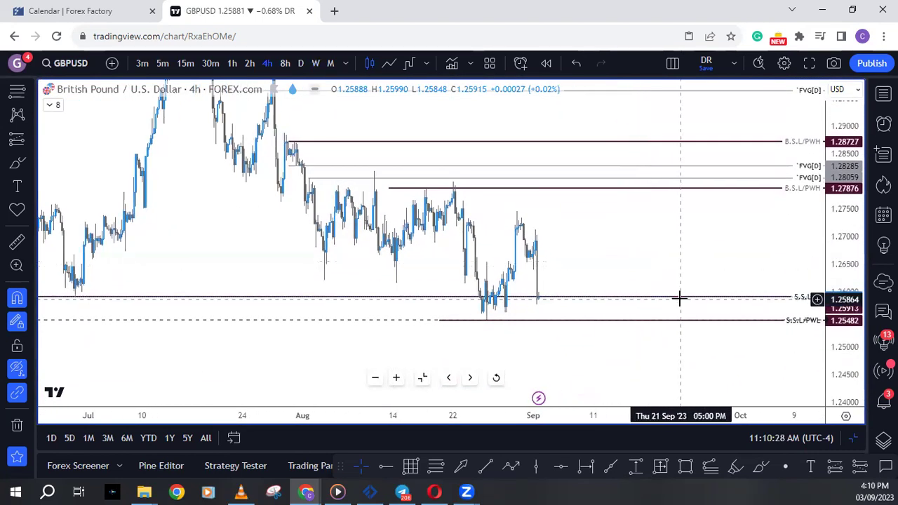
{"action": "scroll", "coordinate": [680, 299], "scroll_direction": "up", "scroll_amount": 3}
{"action": "left_click_drag", "start_coordinate": [837, 312], "coordinate": [837, 341]}
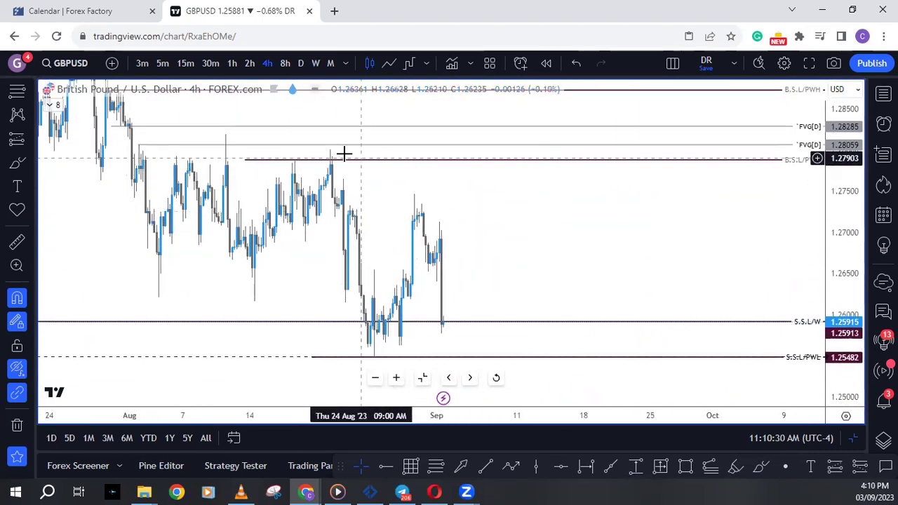
{"action": "left_click_drag", "start_coordinate": [579, 287], "coordinate": [617, 242]}
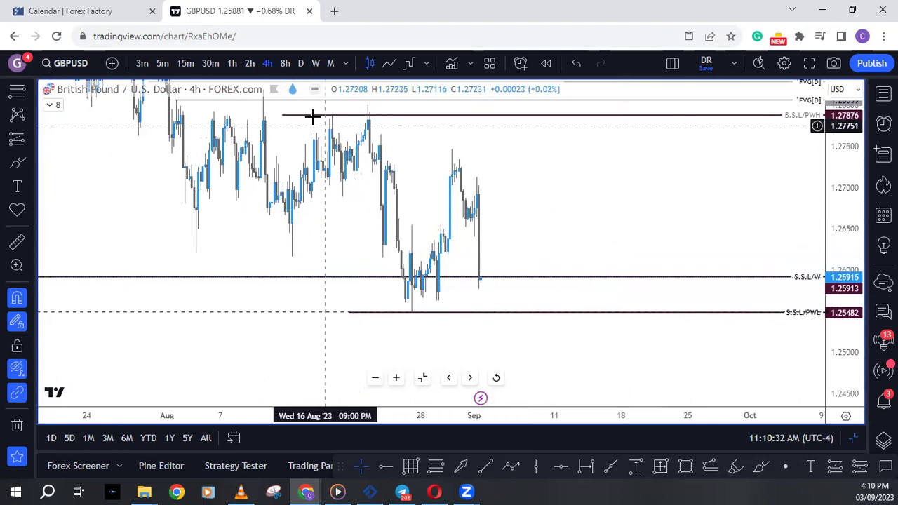
{"action": "left_click_drag", "start_coordinate": [433, 190], "coordinate": [431, 209]}
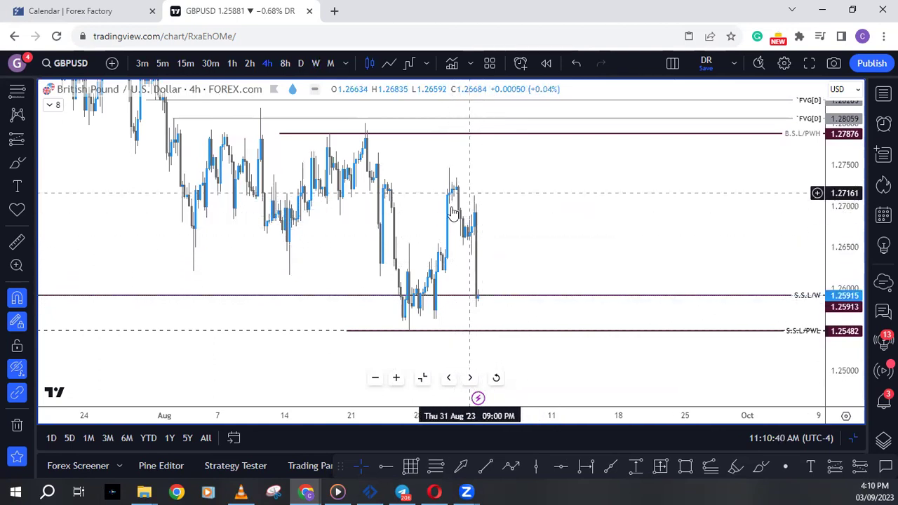
- Examine the GBPUSD 4-hour price action around the S.S.L/W and S.S.L/PWL lows
{"action": "left_click_drag", "start_coordinate": [509, 245], "coordinate": [509, 222]}
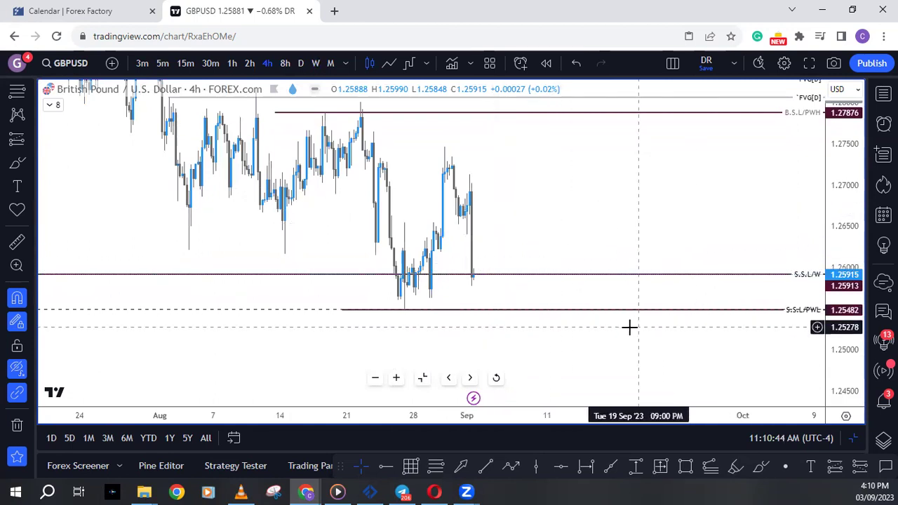
{"action": "left_click_drag", "start_coordinate": [559, 310], "coordinate": [556, 303]}
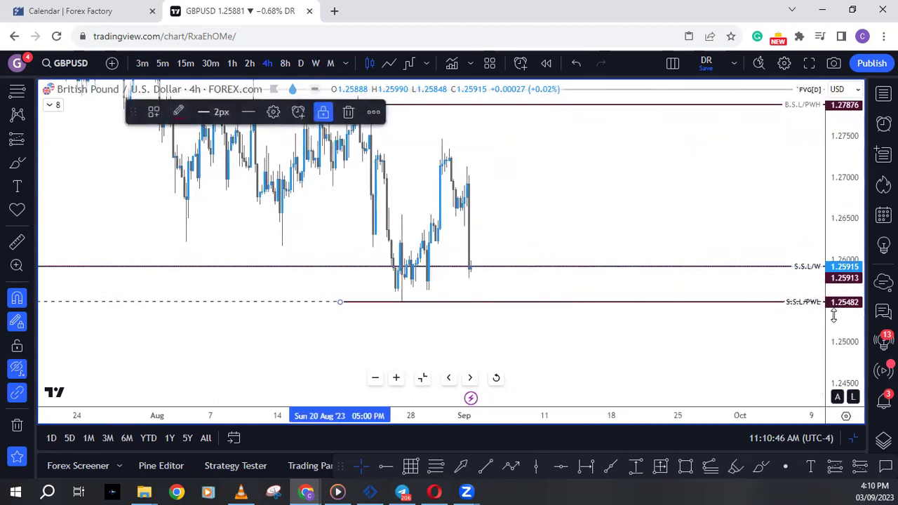
{"action": "scroll", "coordinate": [604, 325], "scroll_direction": "down", "scroll_amount": 2}
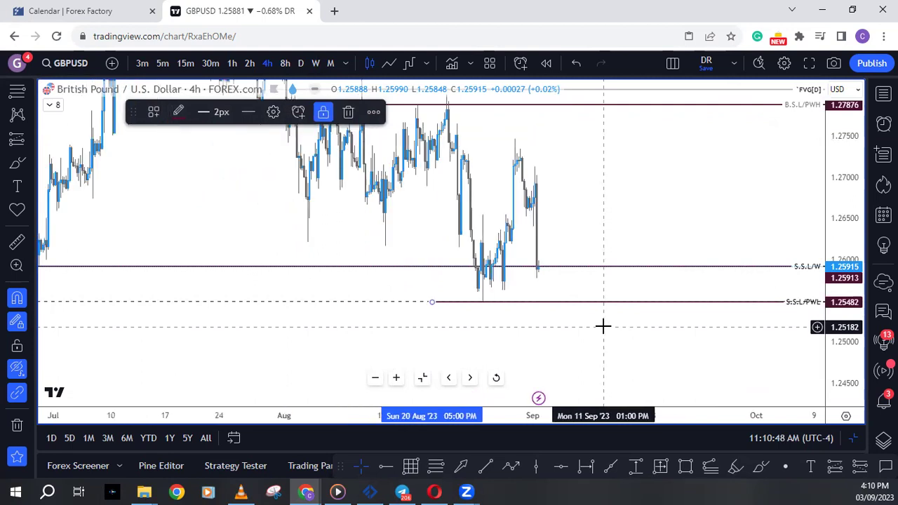
{"action": "scroll", "coordinate": [604, 326], "scroll_direction": "down", "scroll_amount": 1}
{"action": "scroll", "coordinate": [602, 325], "scroll_direction": "up", "scroll_amount": 3}
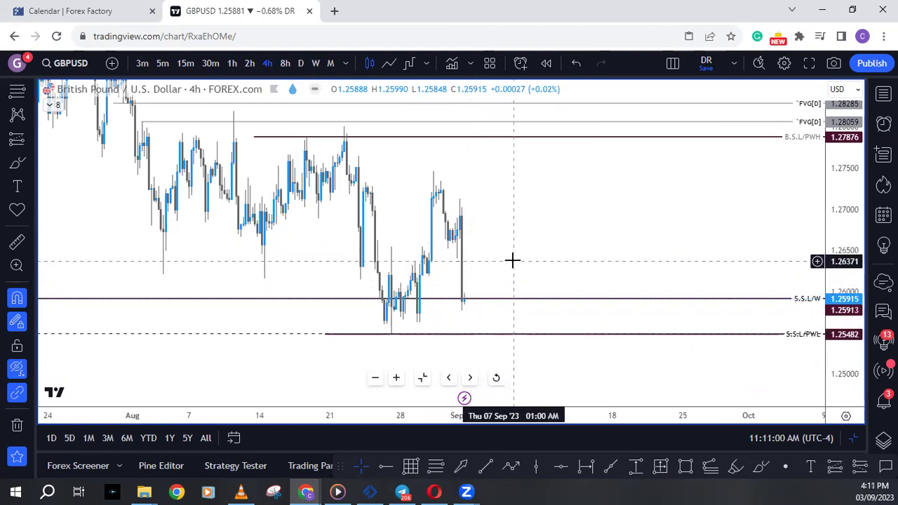
{"action": "scroll", "coordinate": [516, 259], "scroll_direction": "up", "scroll_amount": 1}
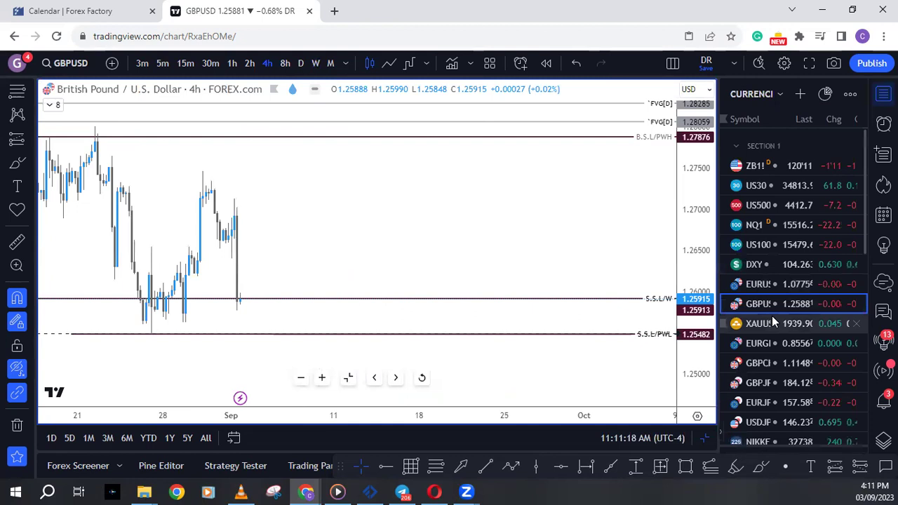
- Load gold (XAUUSD) from the watchlist and examine its maximized weekly chart against the B.S.L/PWH, FVG[W] and S.S.L/PWL levels
{"action": "left_click", "coordinate": [774, 322]}
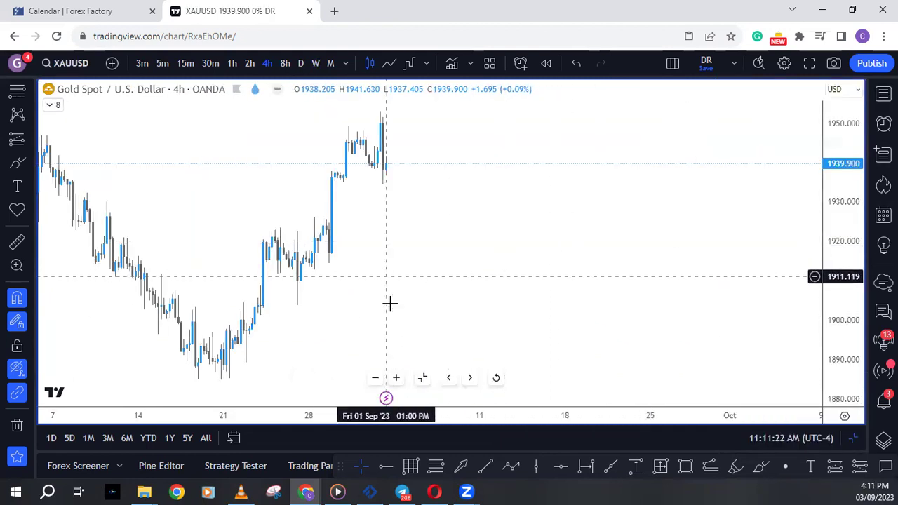
{"action": "key", "text": "alt+Return"}
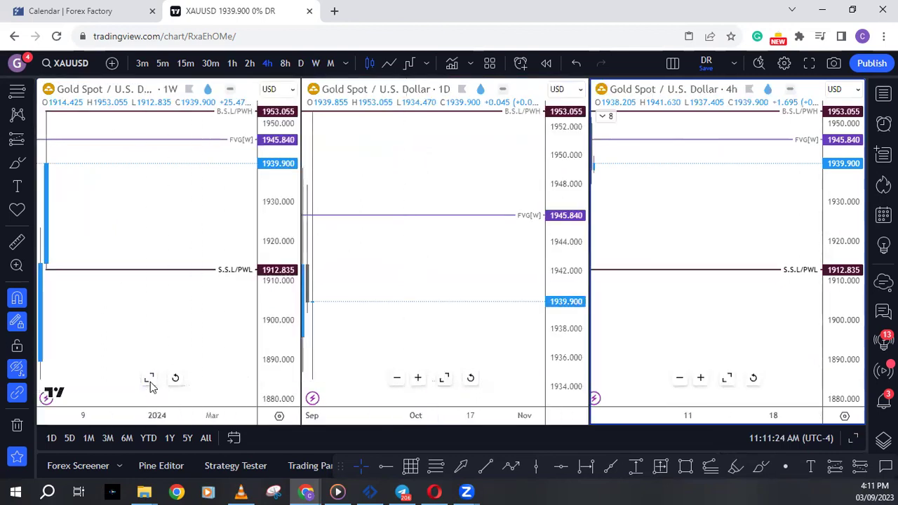
{"action": "left_click", "coordinate": [151, 386]}
{"action": "key", "text": "alt+Return"}
{"action": "left_click_drag", "start_coordinate": [839, 129], "coordinate": [824, 355]}
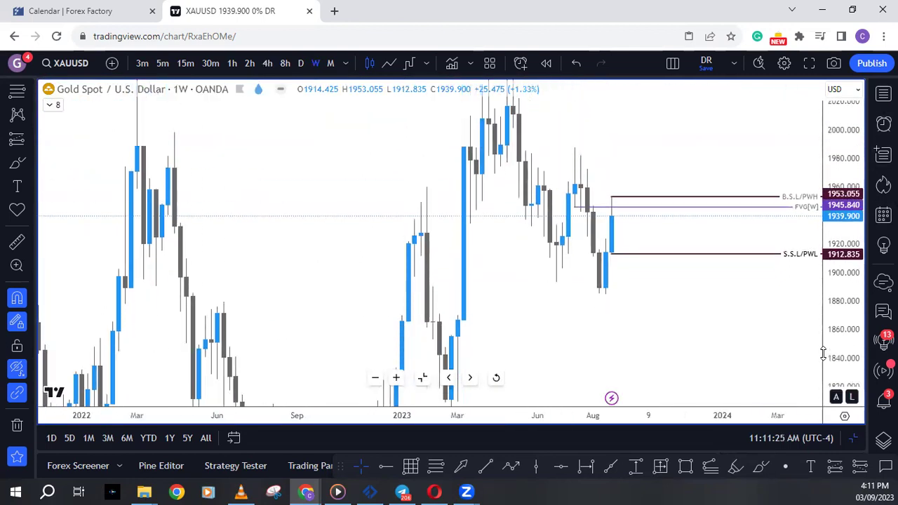
{"action": "left_click_drag", "start_coordinate": [730, 309], "coordinate": [671, 331]}
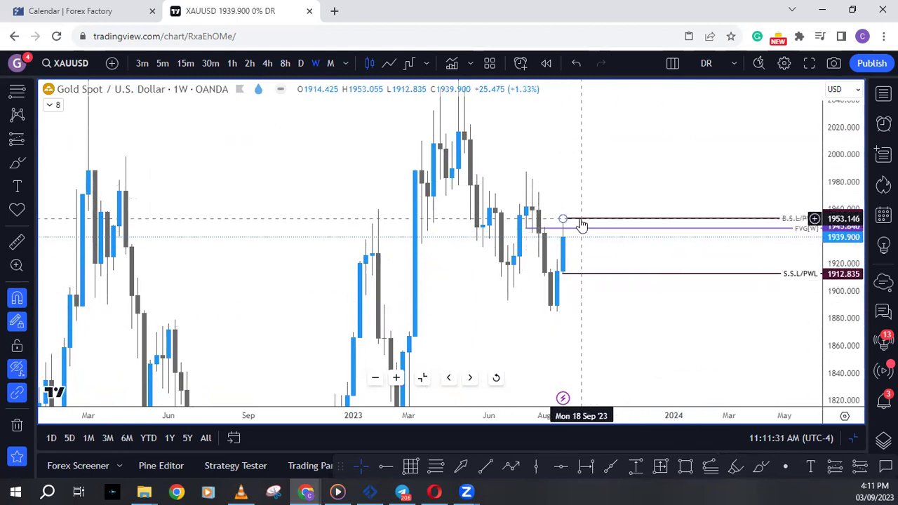
- Switch to the maximized XAUUSD daily chart and examine the late August rally into the weekly FVG
{"action": "key", "text": "alt+Return"}
{"action": "left_click", "coordinate": [445, 379]}
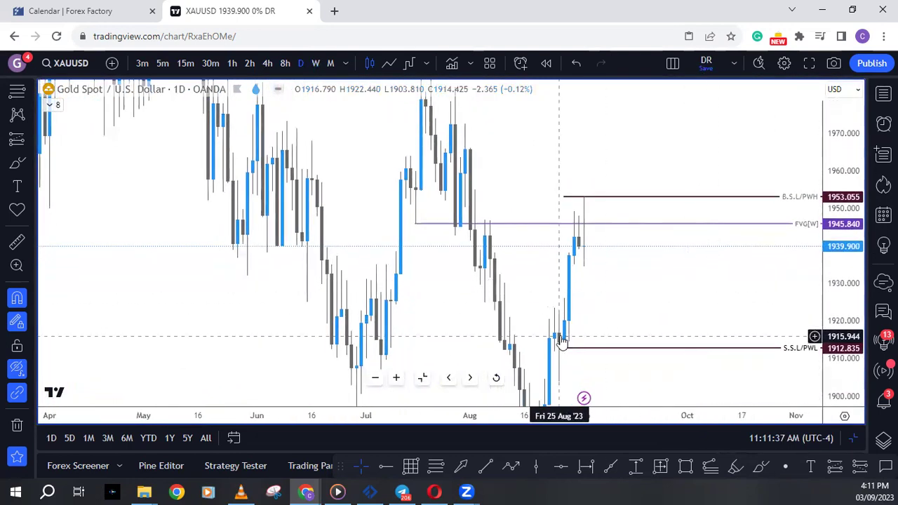
{"action": "double_click", "coordinate": [848, 149]}
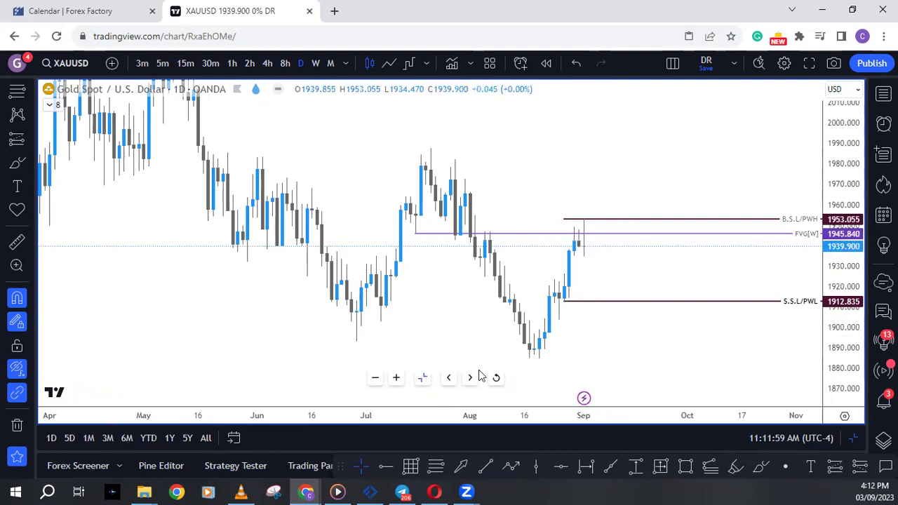
- Switch to the maximized XAUUSD 4-hour chart and examine price between the B.S.L/PWH and S.S.L/PWL levels
{"action": "key", "text": "alt+Return"}
{"action": "left_click", "coordinate": [723, 373]}
{"action": "key", "text": "alt+Return"}
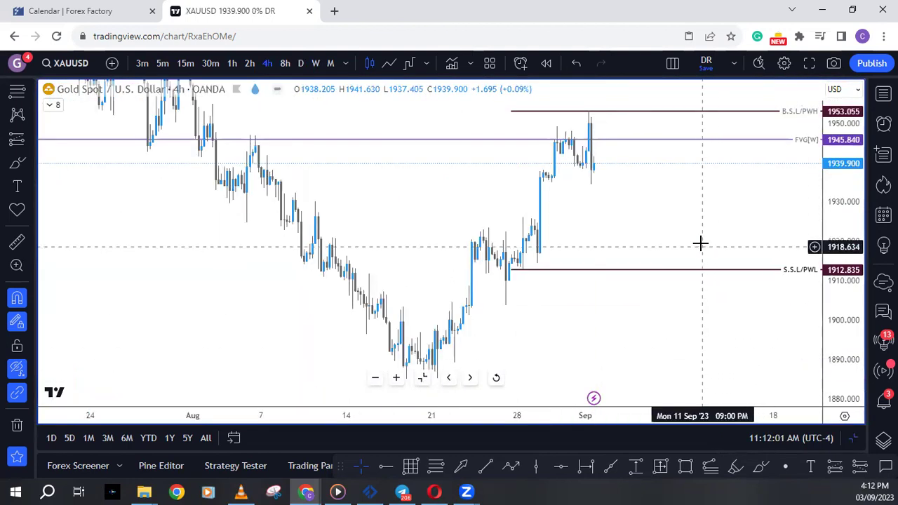
{"action": "left_click_drag", "start_coordinate": [700, 243], "coordinate": [683, 273]}
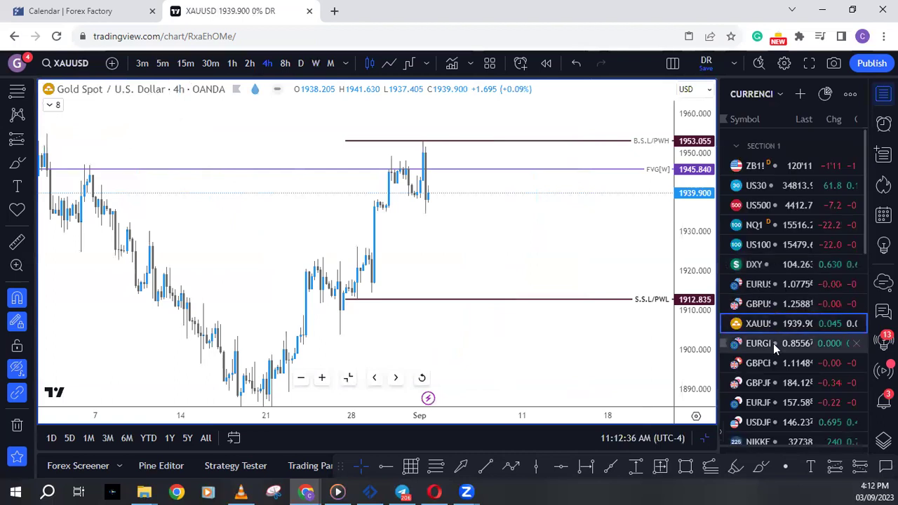
- Load EURGBP from the watchlist and examine its maximized weekly chart around the daily FVG, S.S.L/PWL and 4-hour breaker levels
{"action": "left_click", "coordinate": [774, 343]}
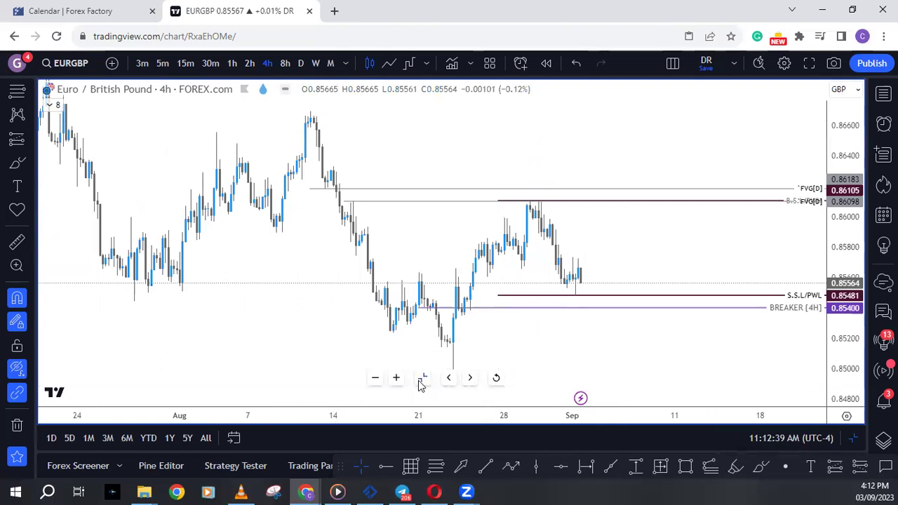
{"action": "left_click", "coordinate": [423, 379]}
{"action": "left_click", "coordinate": [151, 379]}
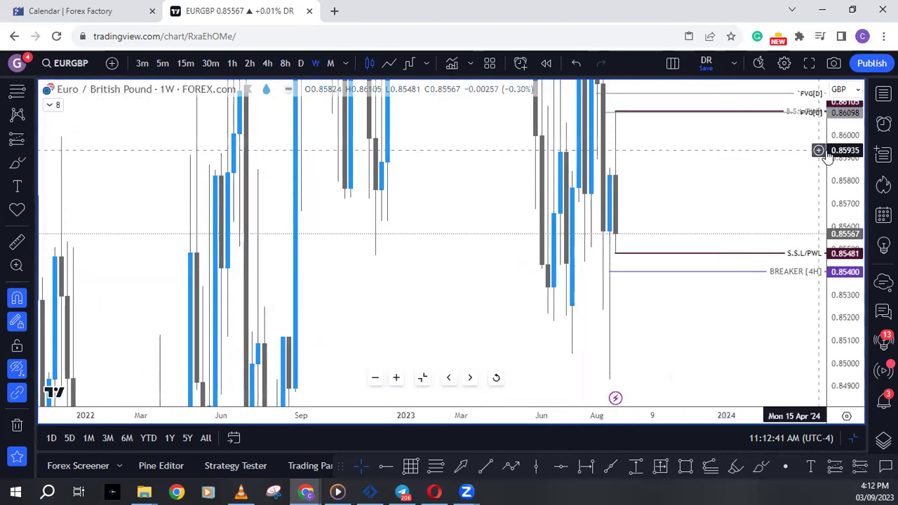
{"action": "left_click_drag", "start_coordinate": [829, 228], "coordinate": [723, 297]}
{"action": "scroll", "coordinate": [709, 302], "scroll_direction": "up", "scroll_amount": 2}
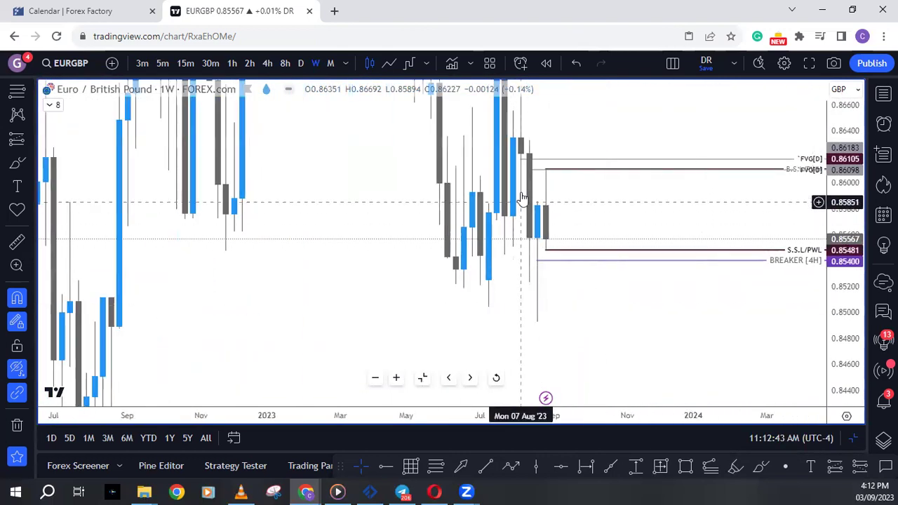
{"action": "scroll", "coordinate": [637, 236], "scroll_direction": "up", "scroll_amount": 1}
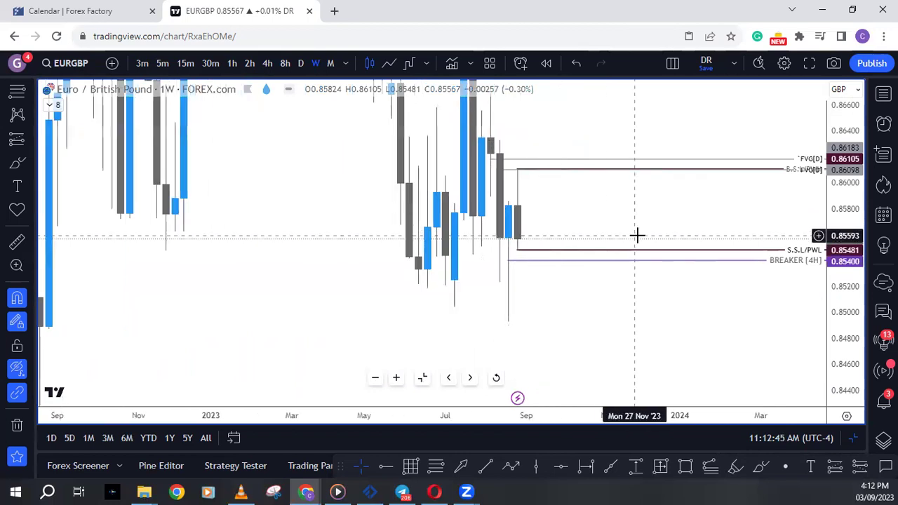
- Switch to the maximized EURGBP daily chart and examine the decline from the daily FVG levels towards S.S.L/PWL
{"action": "left_click", "coordinate": [421, 379]}
{"action": "left_click", "coordinate": [454, 379]}
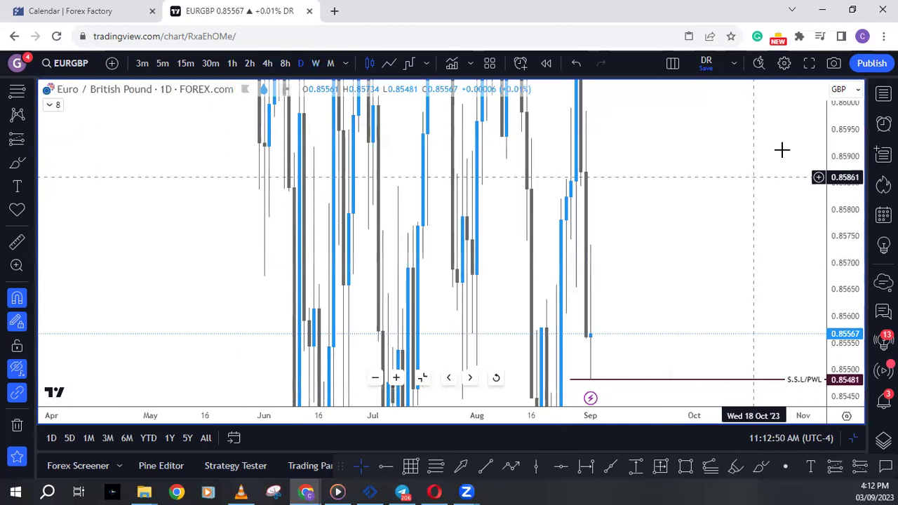
{"action": "left_click_drag", "start_coordinate": [838, 130], "coordinate": [842, 337]}
{"action": "scroll", "coordinate": [699, 324], "scroll_direction": "up", "scroll_amount": 2}
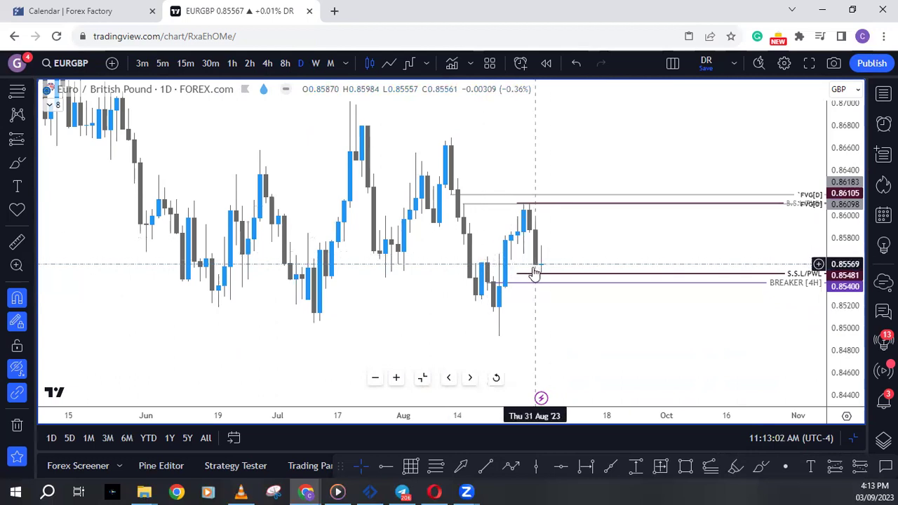
- Restore the multi-chart layout and maximize the EURGBP 4-hour chart to view price above the S.S.L/PWL and breaker levels
{"action": "key", "text": "alt+Return"}
{"action": "left_click", "coordinate": [775, 267]}
{"action": "key", "text": "alt+Return"}
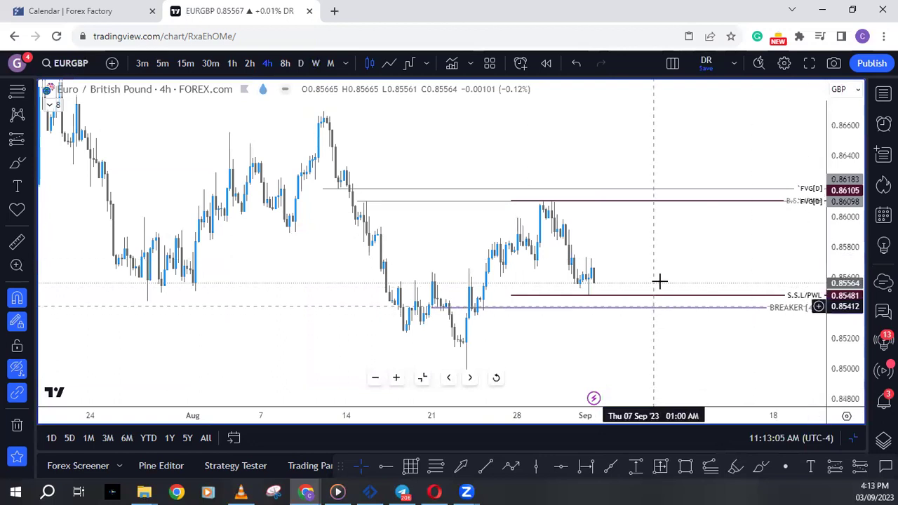
- Show the hidden indicators on the EURGBP 4-hour chart, examine the zones around S.S.L/PWL and the breaker, and hide them again
{"action": "left_click_drag", "start_coordinate": [660, 281], "coordinate": [650, 264]}
{"action": "left_click", "coordinate": [17, 369]}
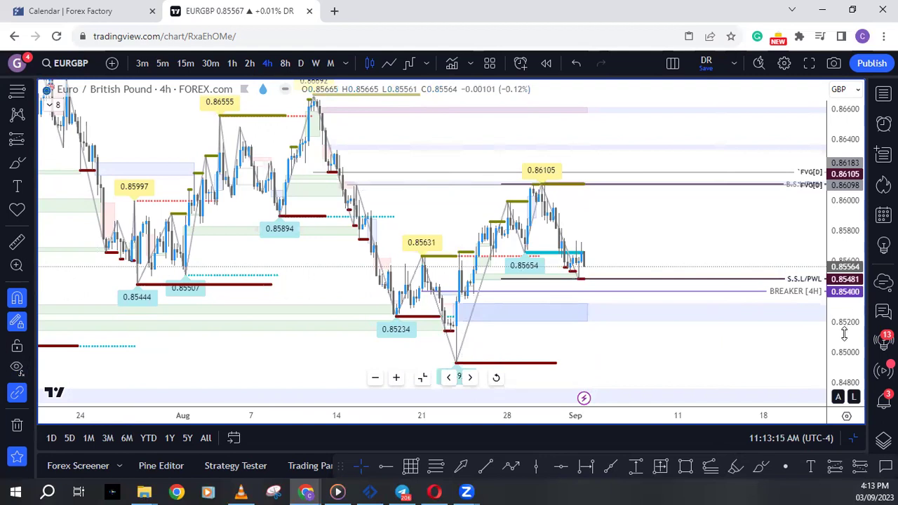
{"action": "left_click_drag", "start_coordinate": [844, 334], "coordinate": [843, 309]}
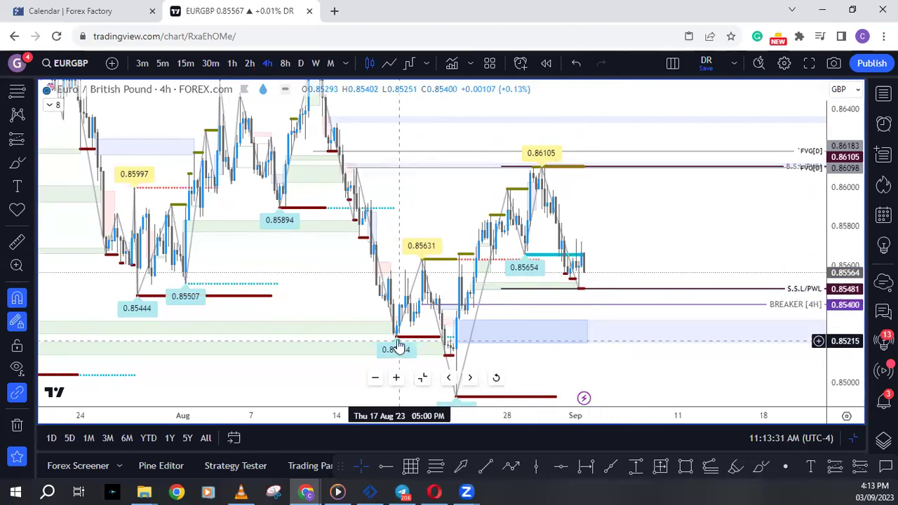
{"action": "left_click", "coordinate": [17, 367]}
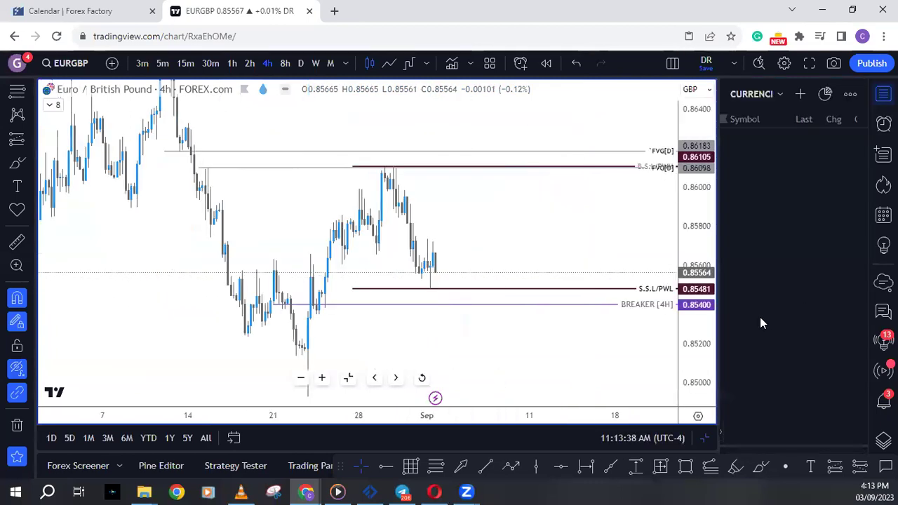
- Load GBPCHF from the watchlist and examine its maximized weekly chart between the weekly FVG and S.S.L/W levels
{"action": "key", "text": "Down"}
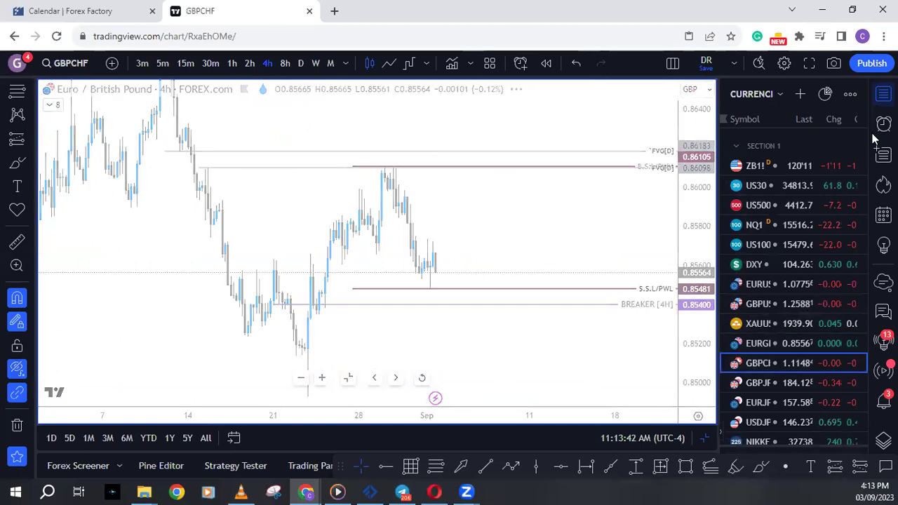
{"action": "left_click", "coordinate": [884, 93]}
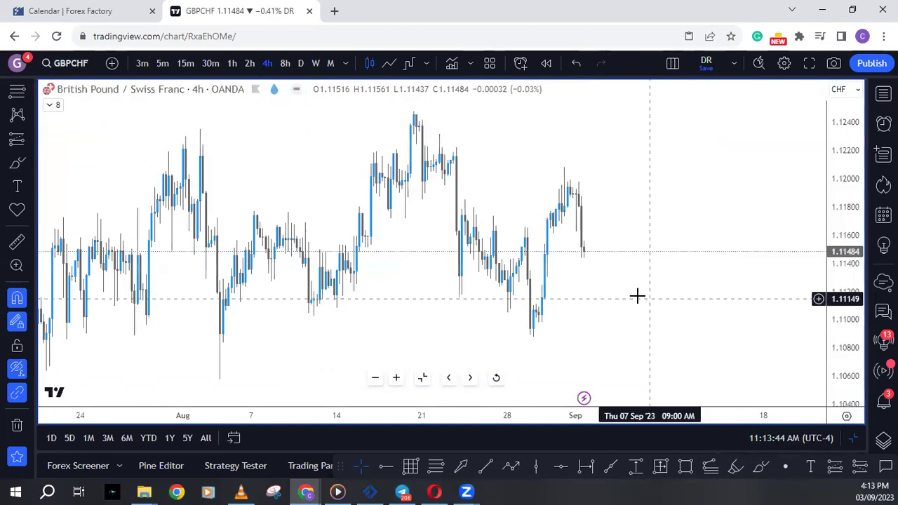
{"action": "left_click", "coordinate": [423, 379]}
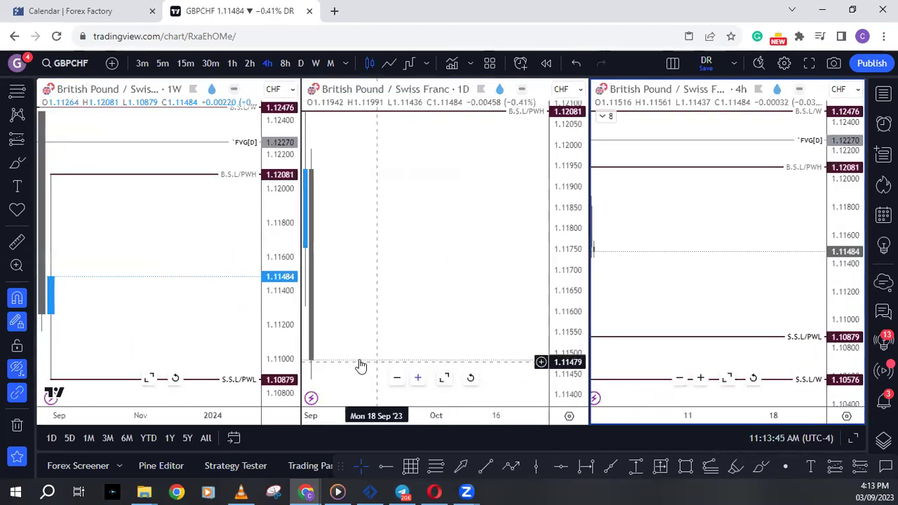
{"action": "left_click", "coordinate": [150, 379]}
{"action": "left_click_drag", "start_coordinate": [850, 137], "coordinate": [851, 239]}
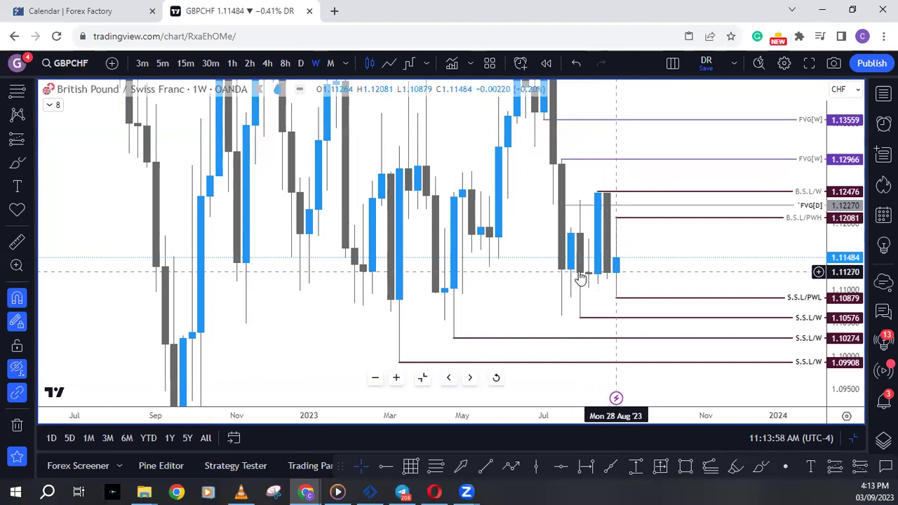
- Examine the maximized GBPCHF daily chart and the maximized 4-hour chart between the B.S.L/PWH and S.S.L/PWL levels
{"action": "left_click", "coordinate": [424, 378]}
{"action": "left_click", "coordinate": [444, 378]}
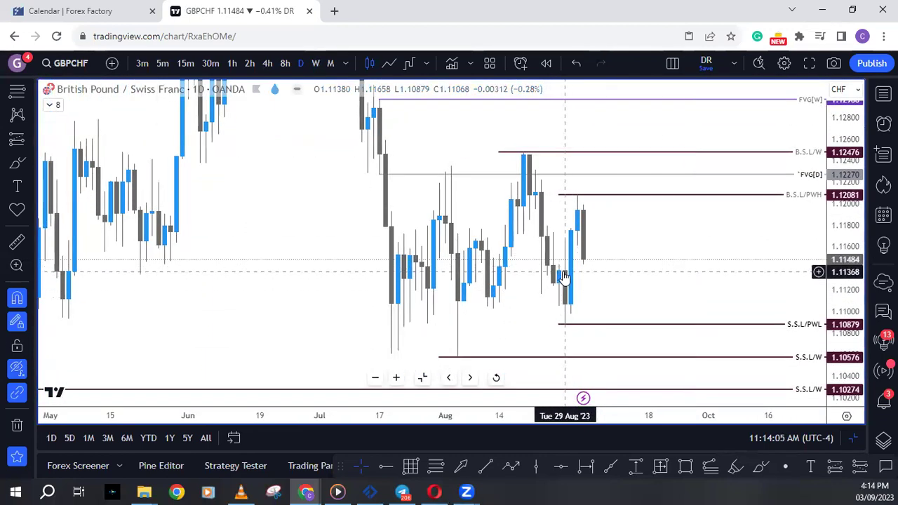
{"action": "left_click", "coordinate": [423, 378]}
{"action": "left_click", "coordinate": [727, 379]}
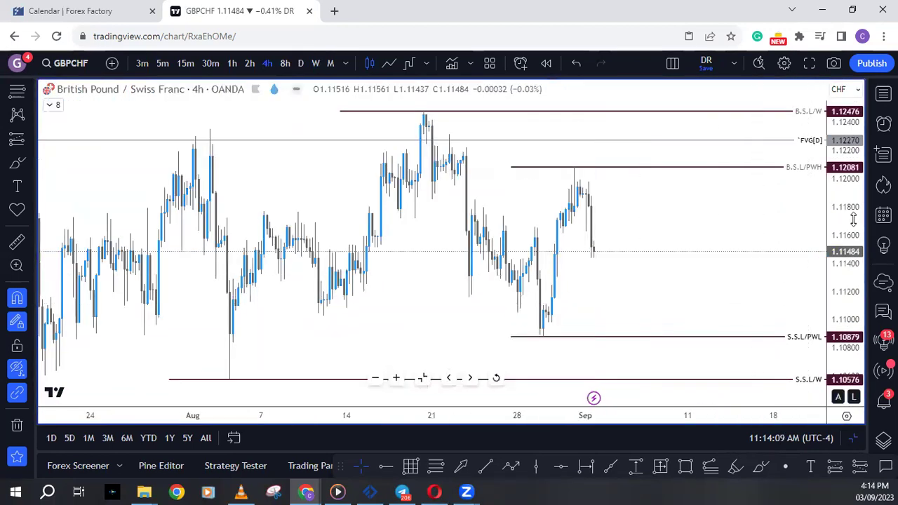
{"action": "left_click_drag", "start_coordinate": [849, 203], "coordinate": [843, 262]}
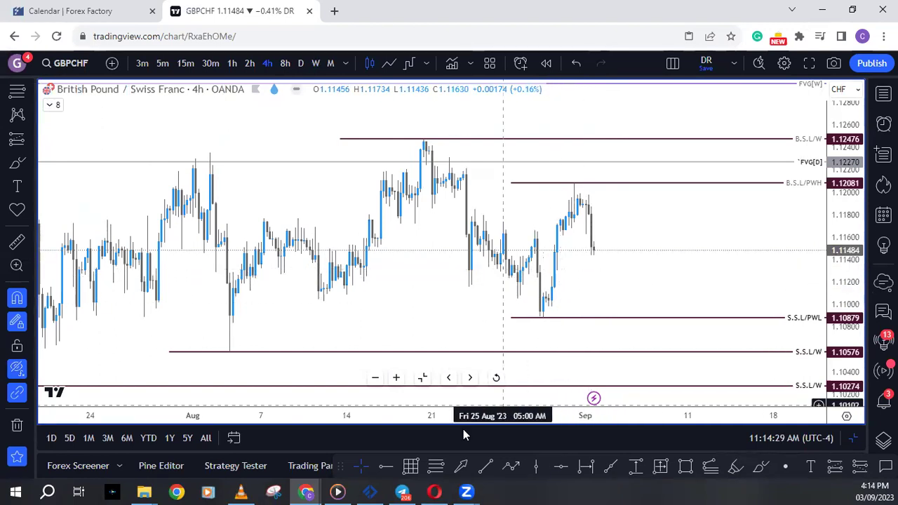
- Draw horizontal rays at 1.11248 and 1.11304 from the 30 August rally on GBPCHF and check them against the temporarily shown indicators
{"action": "left_click", "coordinate": [384, 467]}
{"action": "left_click", "coordinate": [553, 277]}
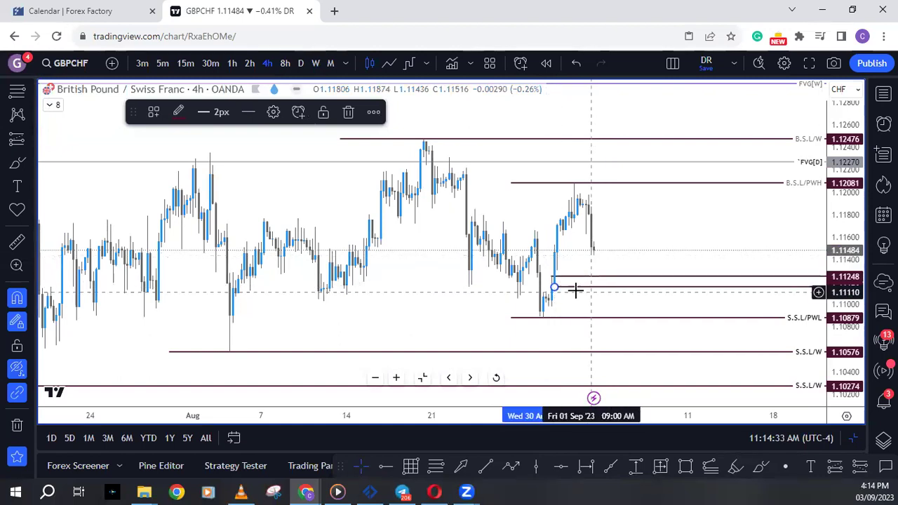
{"action": "left_click", "coordinate": [557, 271]}
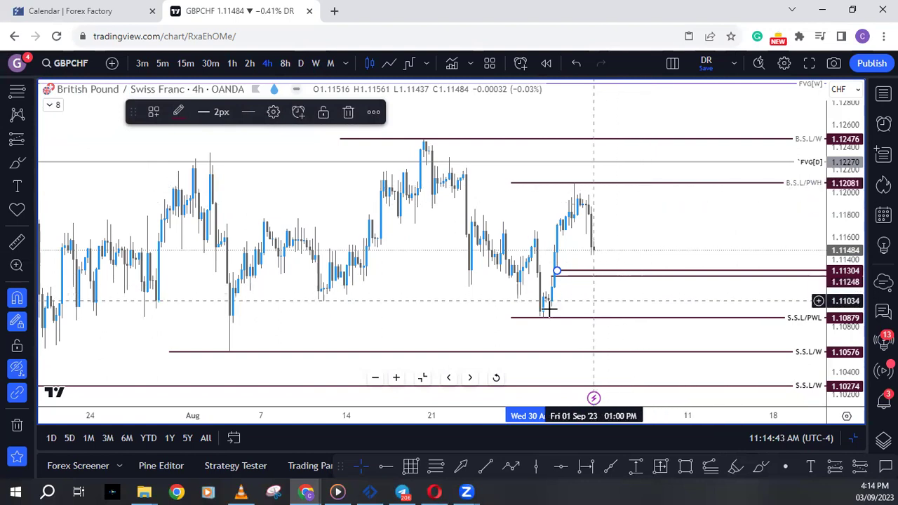
{"action": "left_click", "coordinate": [17, 369]}
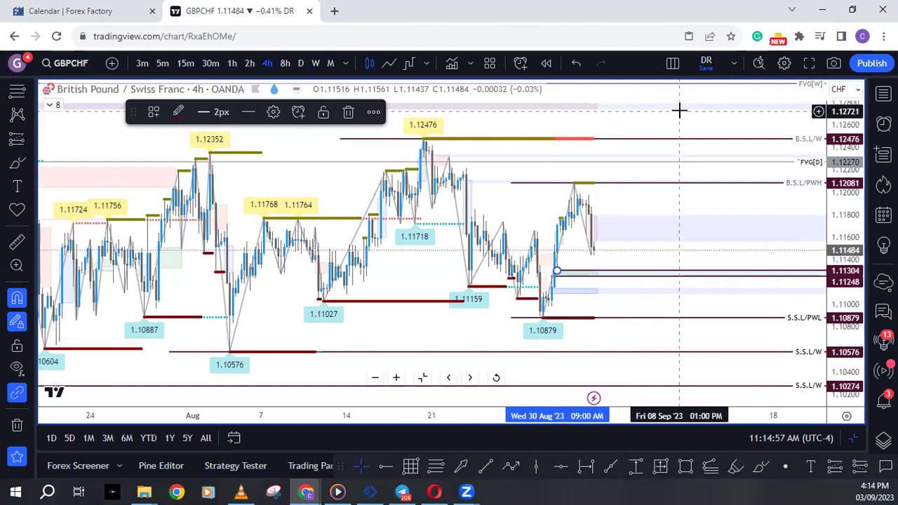
{"action": "left_click", "coordinate": [17, 370]}
- Load GBPJPY from the watchlist and examine its maximized weekly chart between the B.S.L/PWH and S.S.L/PWL levels
{"action": "left_click", "coordinate": [883, 94]}
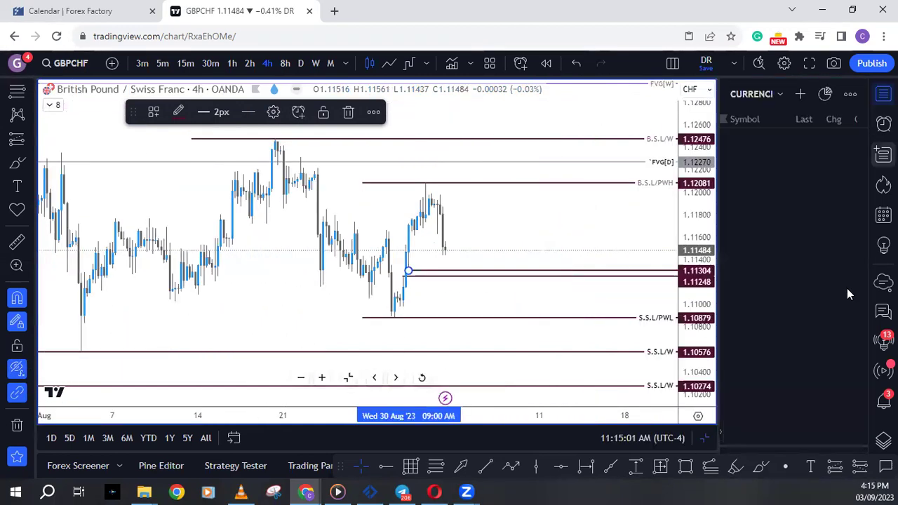
{"action": "left_click", "coordinate": [788, 382]}
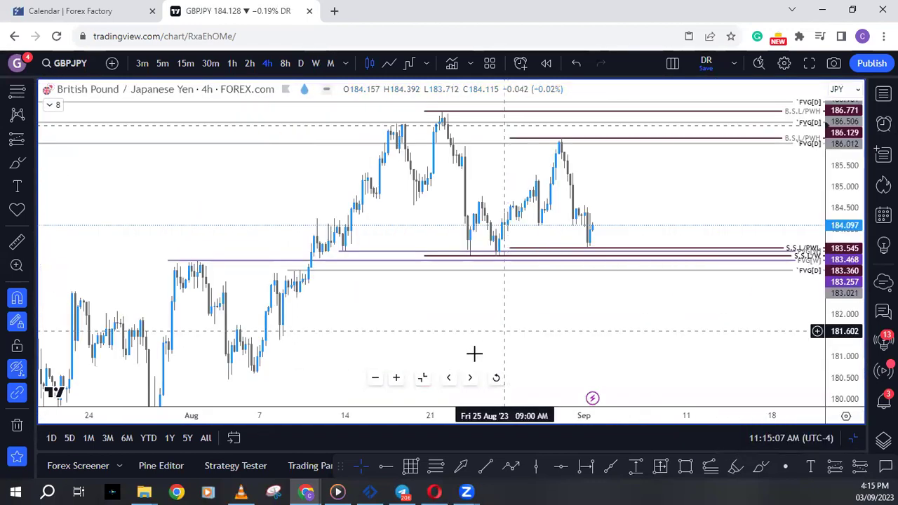
{"action": "left_click", "coordinate": [422, 379]}
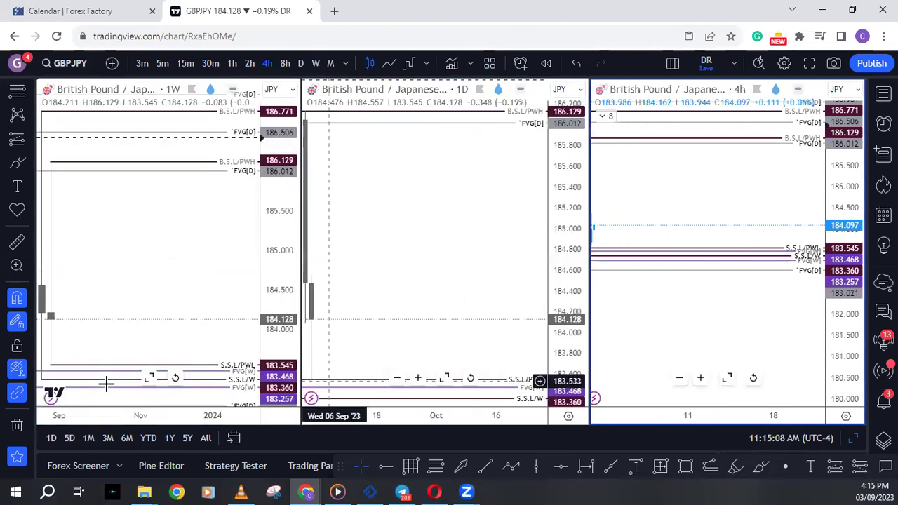
{"action": "left_click", "coordinate": [149, 379]}
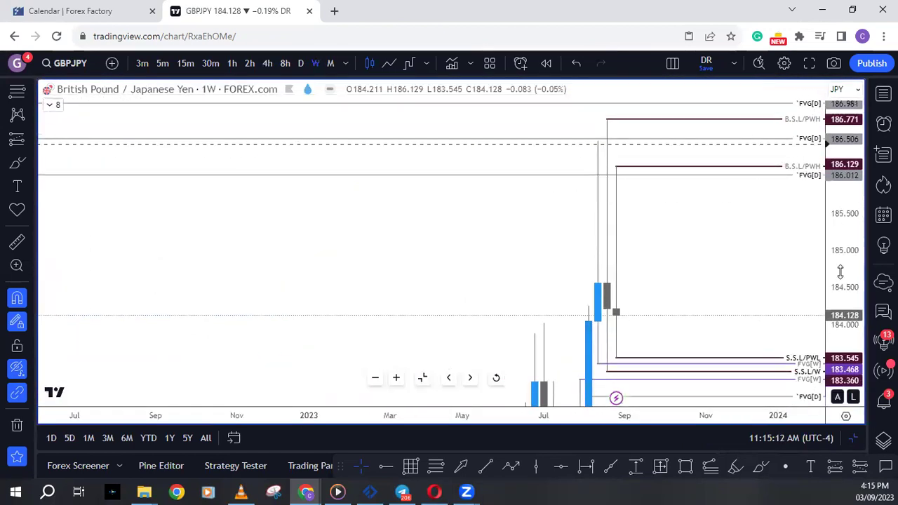
{"action": "left_click_drag", "start_coordinate": [622, 234], "coordinate": [535, 209]}
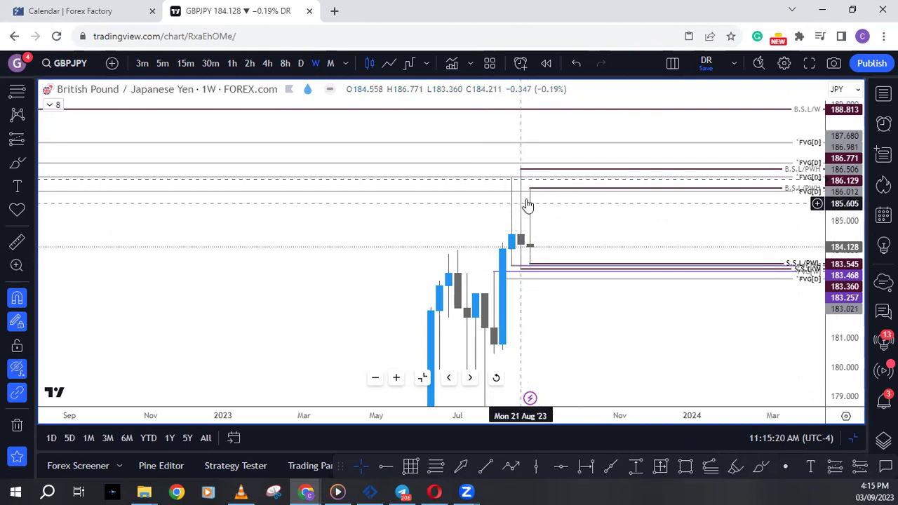
- Switch to the maximized GBPJPY daily chart and examine price between the daily FVG levels above and S.S.L/PWL
{"action": "left_click", "coordinate": [423, 377]}
{"action": "left_click", "coordinate": [448, 377]}
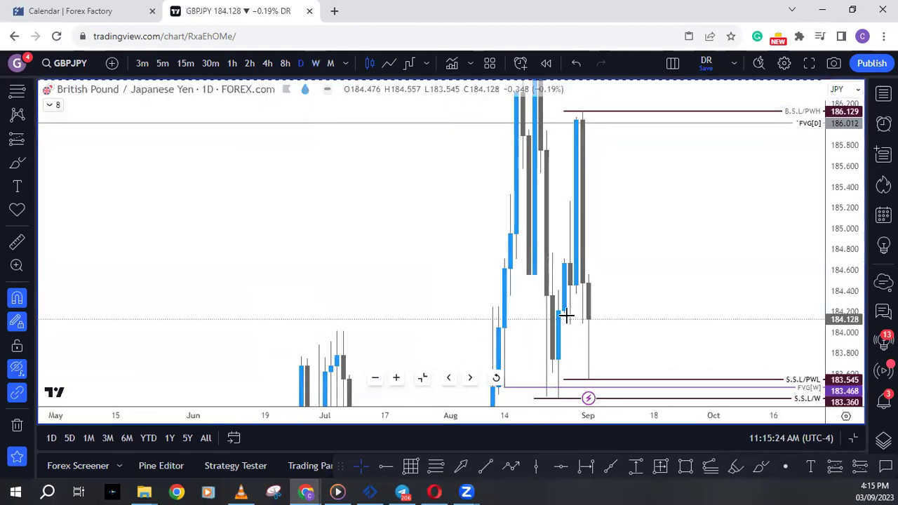
{"action": "left_click_drag", "start_coordinate": [842, 228], "coordinate": [840, 274]}
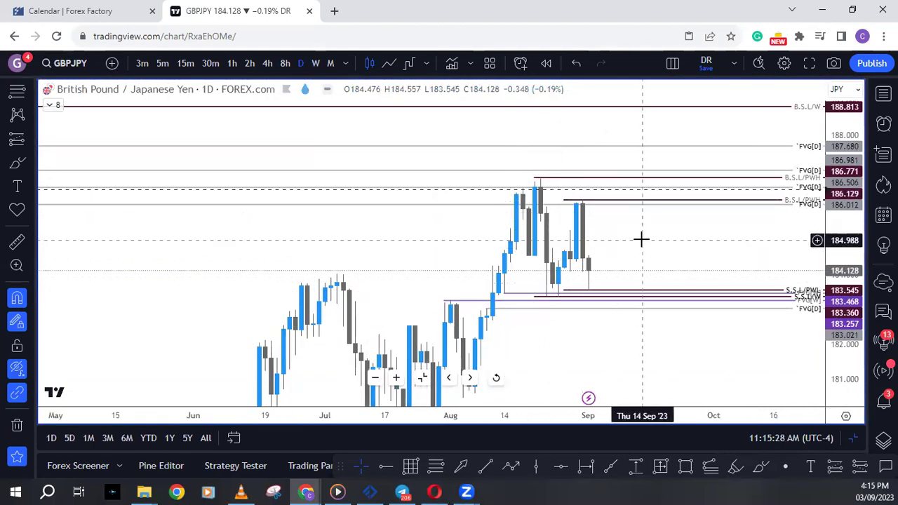
- Switch to the maximized GBPJPY 4-hour chart and examine price just above the S.S.L/PWL, S.S.L/W and weekly FVG levels
{"action": "left_click", "coordinate": [421, 379]}
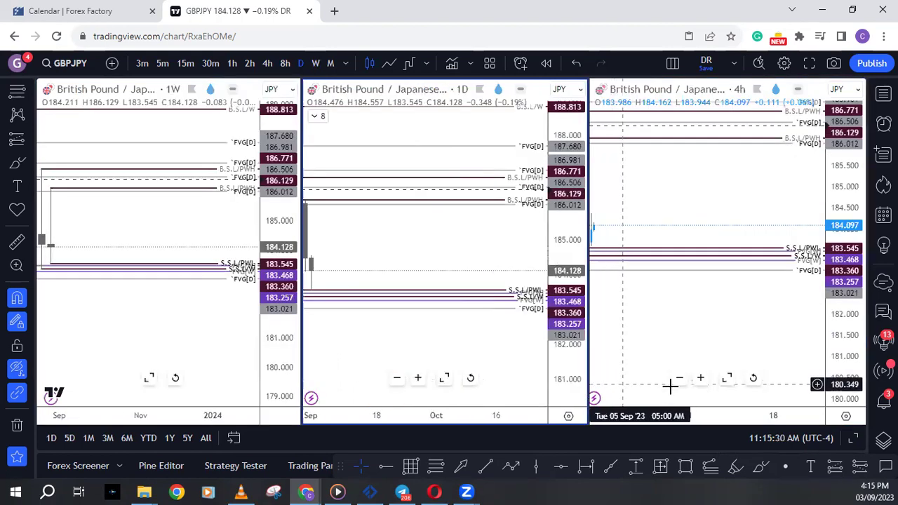
{"action": "left_click", "coordinate": [727, 378]}
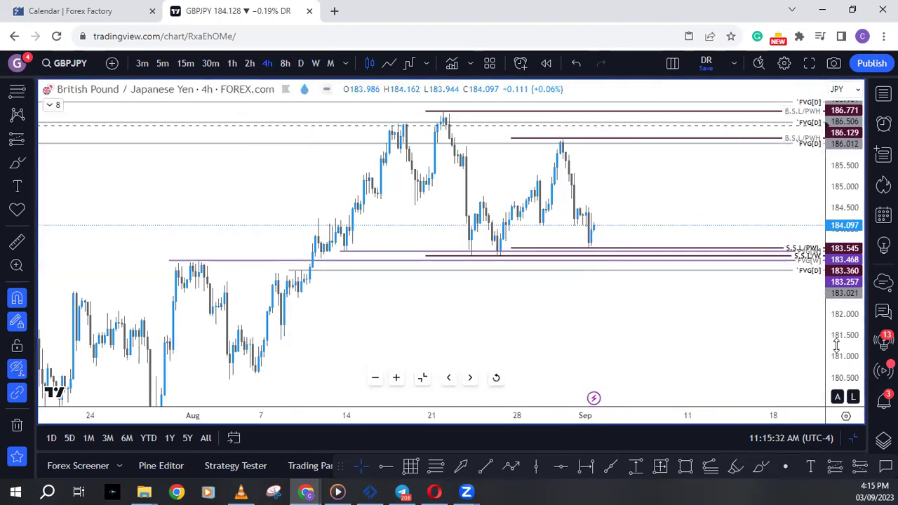
{"action": "left_click_drag", "start_coordinate": [842, 267], "coordinate": [802, 293]}
{"action": "left_click_drag", "start_coordinate": [704, 239], "coordinate": [702, 260]}
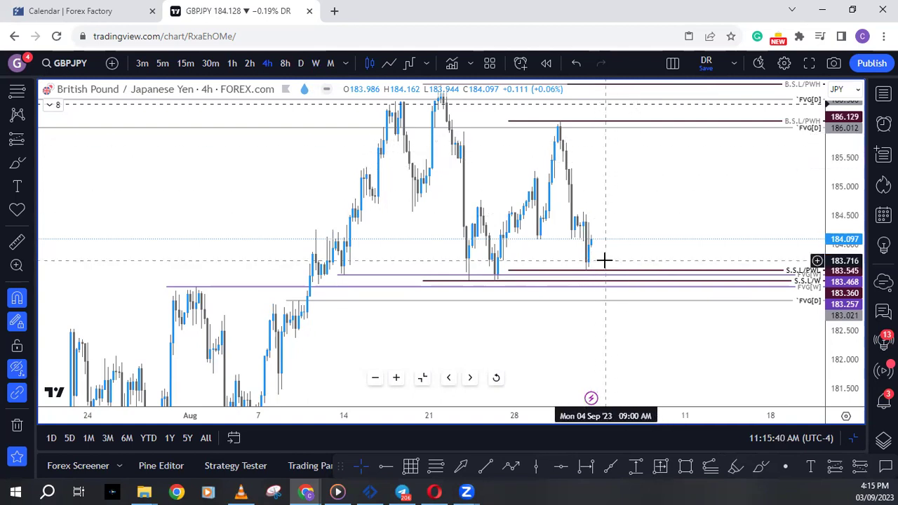
{"action": "left_click_drag", "start_coordinate": [667, 246], "coordinate": [662, 243]}
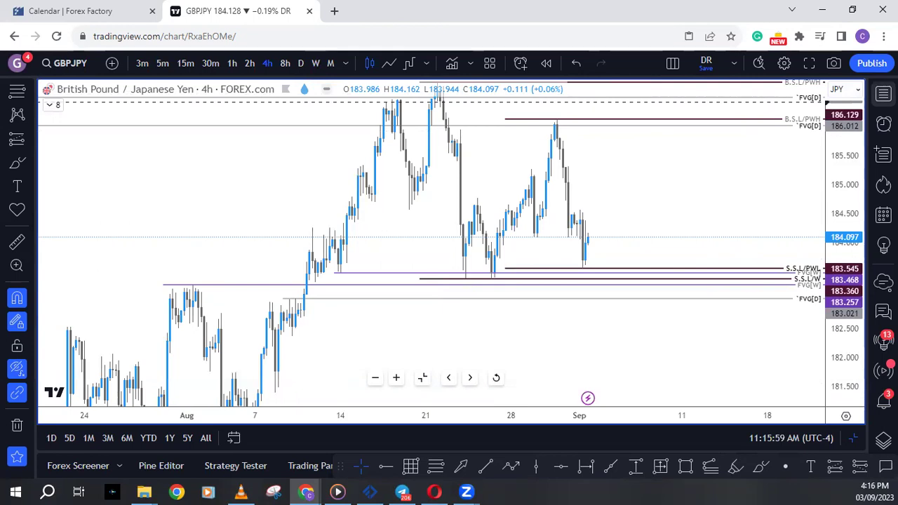
- Load EURJPY from the watchlist and examine its 4-hour chart and maximized daily chart between B.S.L/PWH and S.S.L/PWL
{"action": "left_click", "coordinate": [883, 93]}
{"action": "left_click", "coordinate": [776, 407]}
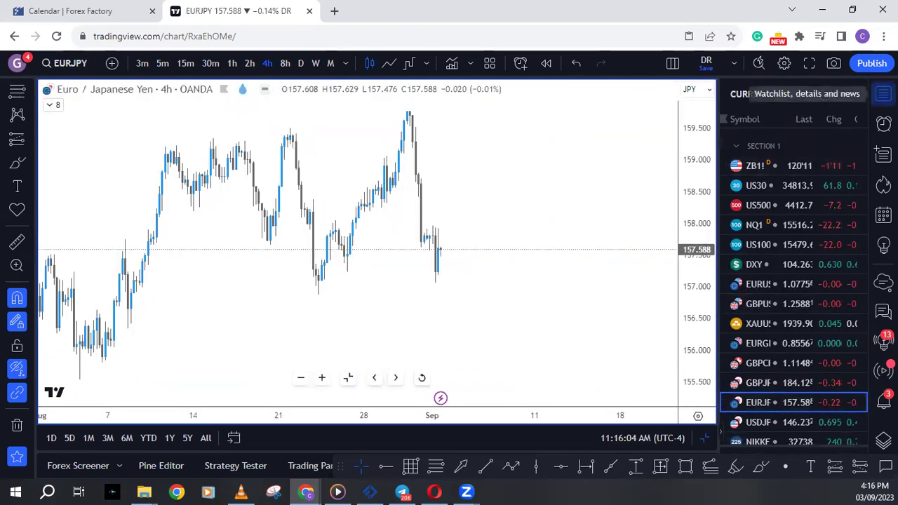
{"action": "left_click", "coordinate": [884, 93]}
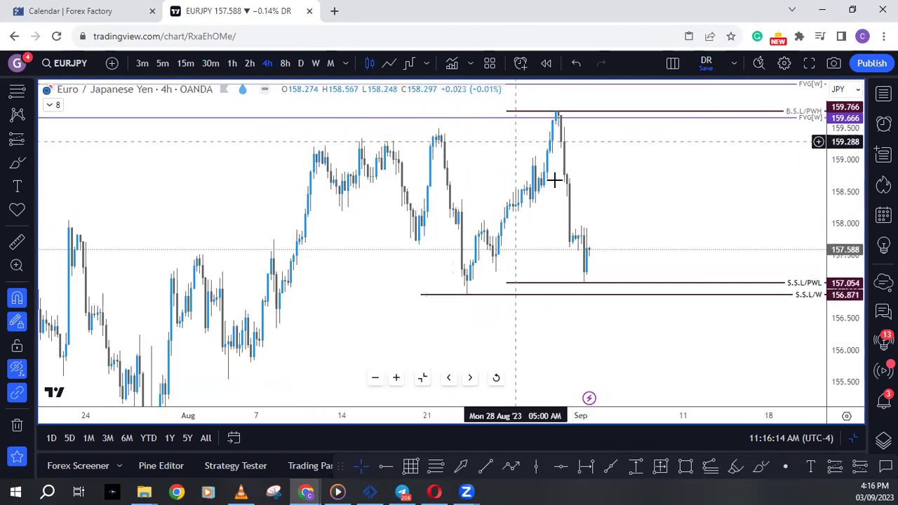
{"action": "left_click_drag", "start_coordinate": [635, 215], "coordinate": [629, 188]}
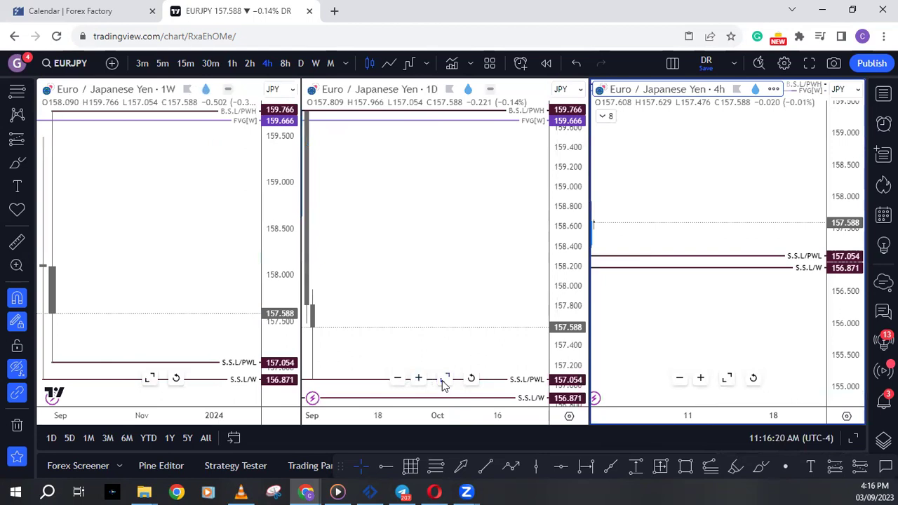
{"action": "left_click", "coordinate": [445, 379]}
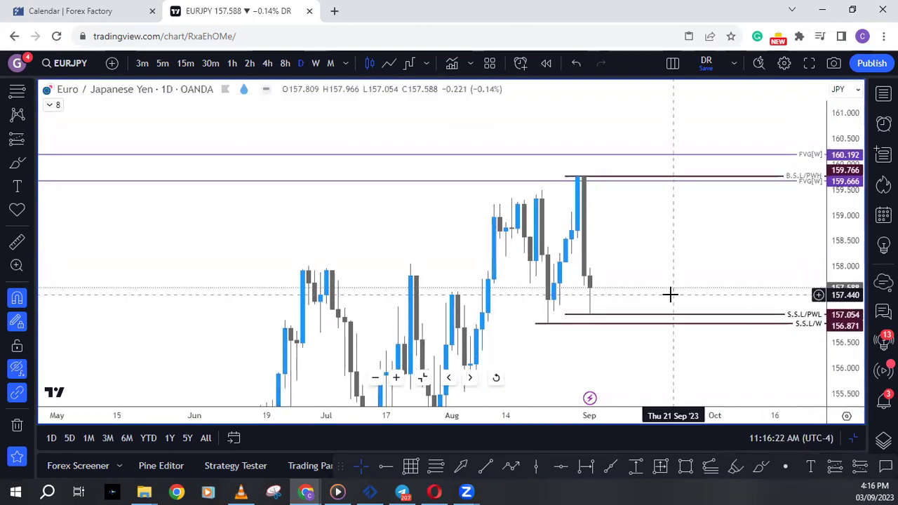
{"action": "left_click_drag", "start_coordinate": [670, 295], "coordinate": [631, 222]}
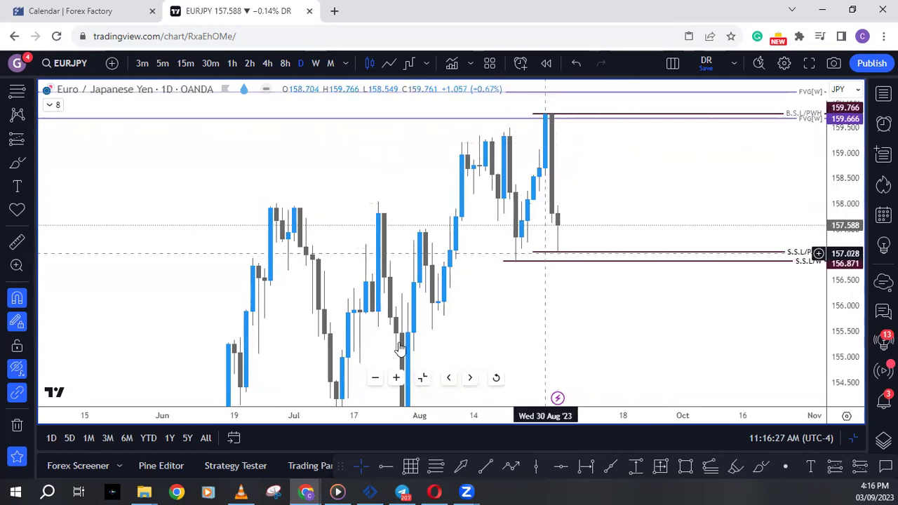
- Switch to the maximized EURJPY 4-hour chart and examine the decline from B.S.L/PWH towards S.S.L/PWL and S.S.L/W
{"action": "left_click", "coordinate": [421, 379]}
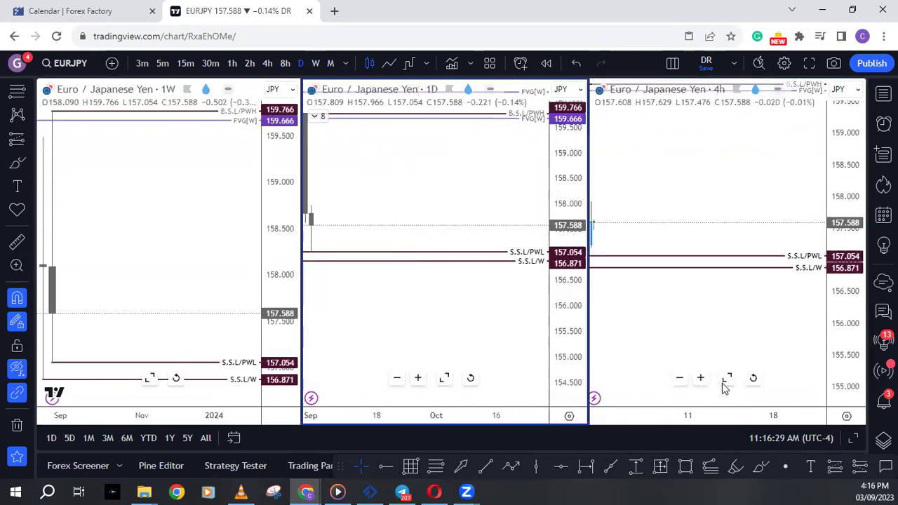
{"action": "left_click", "coordinate": [727, 377]}
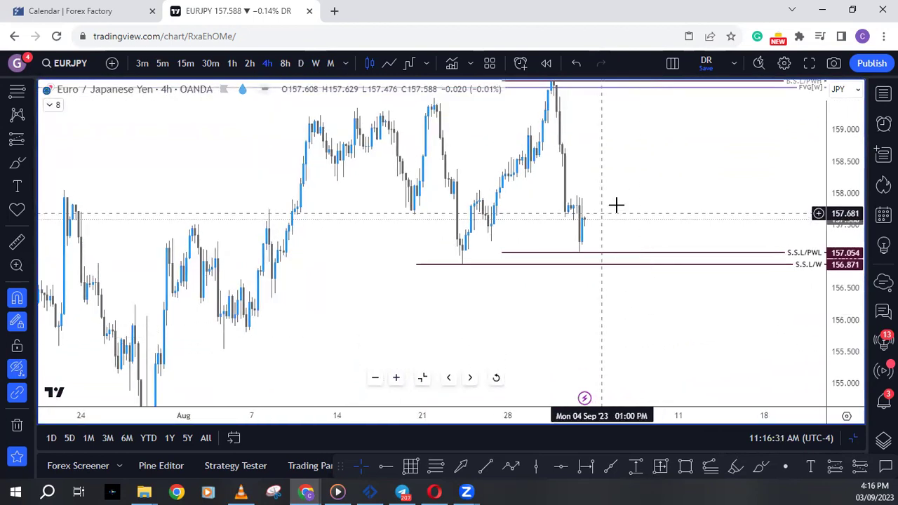
{"action": "left_click_drag", "start_coordinate": [616, 204], "coordinate": [594, 233]}
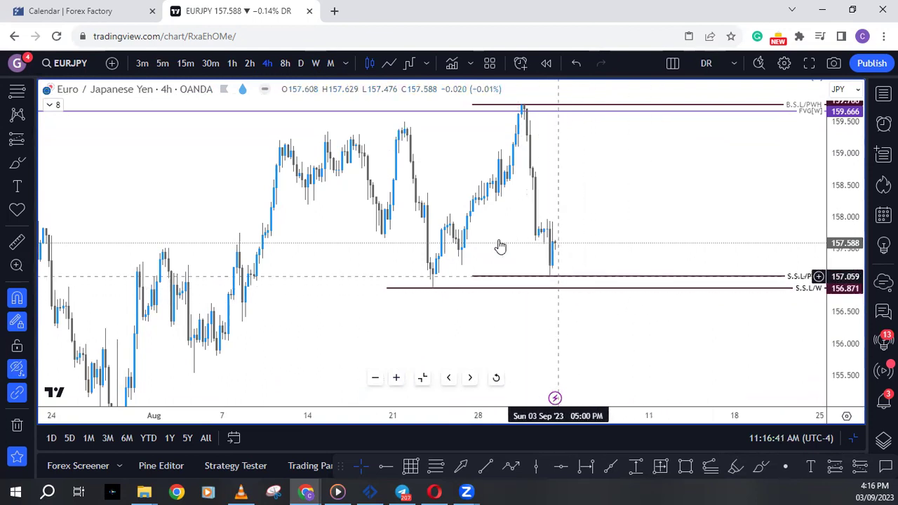
{"action": "scroll", "coordinate": [485, 247], "scroll_direction": "down", "scroll_amount": 2}
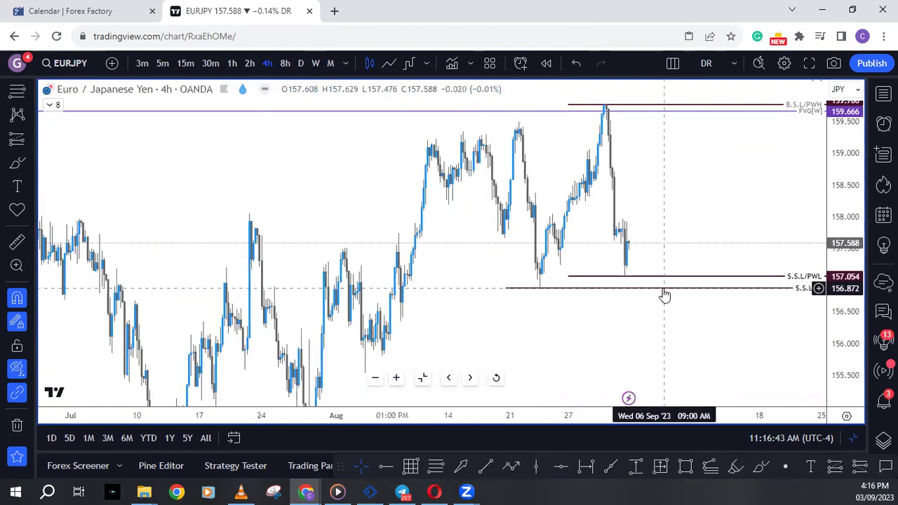